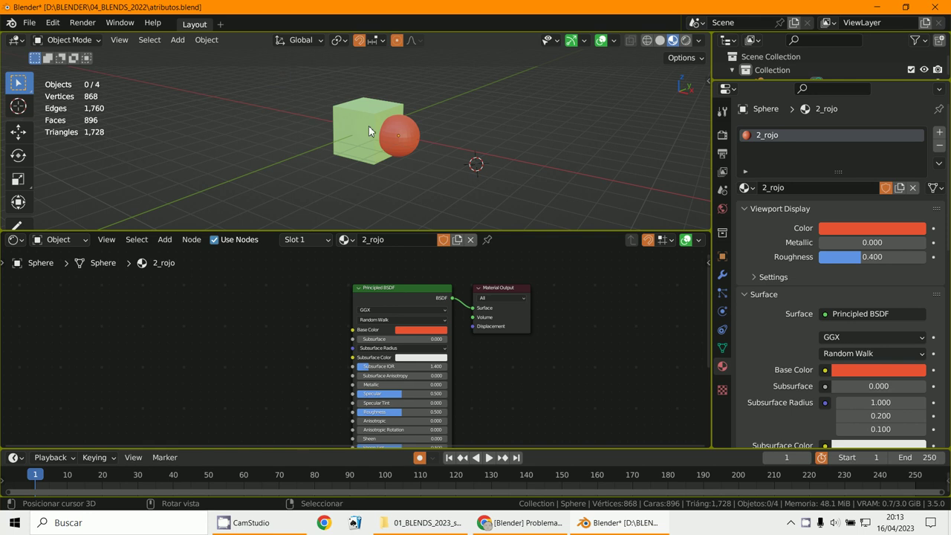
- Put the green cube in Vertex Paint mode with a bright green brush colour and solid viewport shading
click(371, 130)
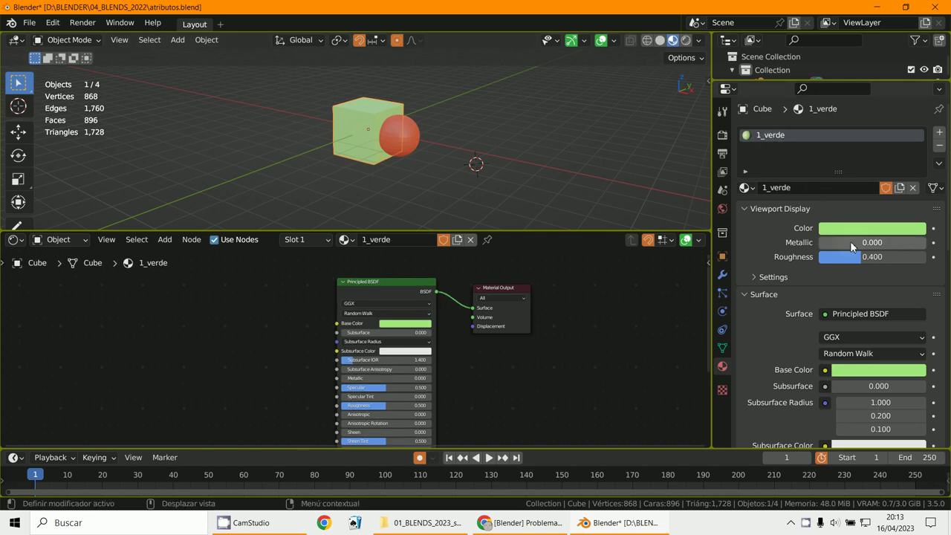
click(52, 42)
click(70, 98)
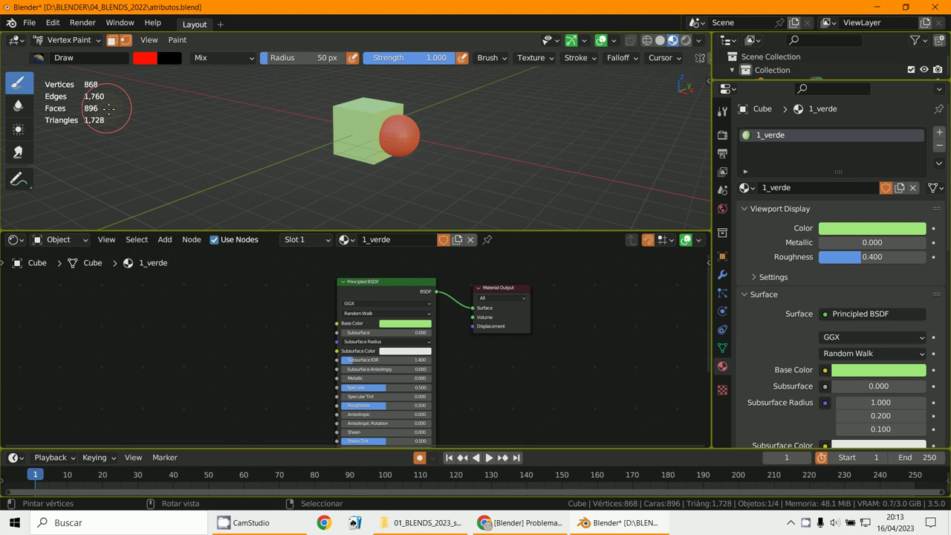
click(136, 59)
click(659, 40)
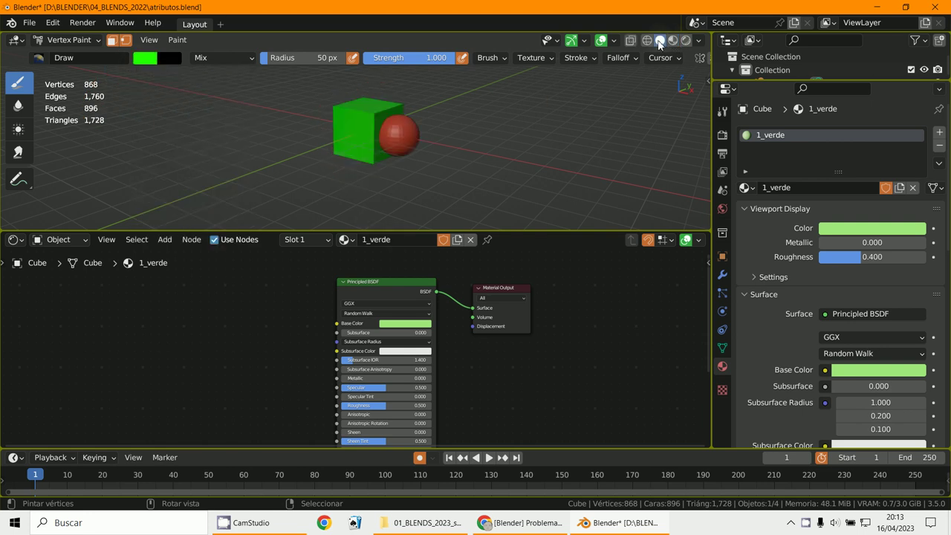
mouse_move(541, 130)
middle_down()
mouse_move(420, 190)
mouse_move(60, 39)
middle_up()
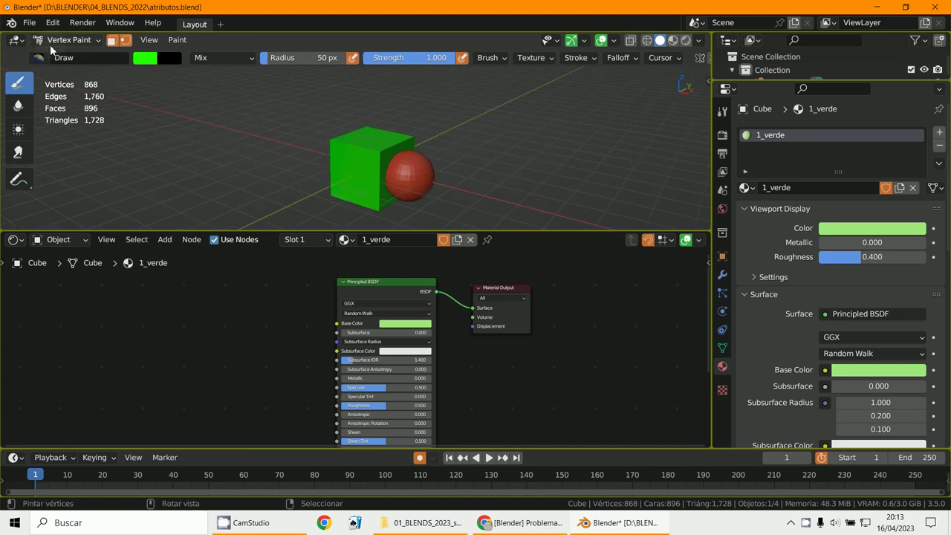
click(50, 45)
click(70, 97)
- Set the brush colour to blue and paint over the near corner of the cube's top and side faces
scroll(347, 165, up, 5)
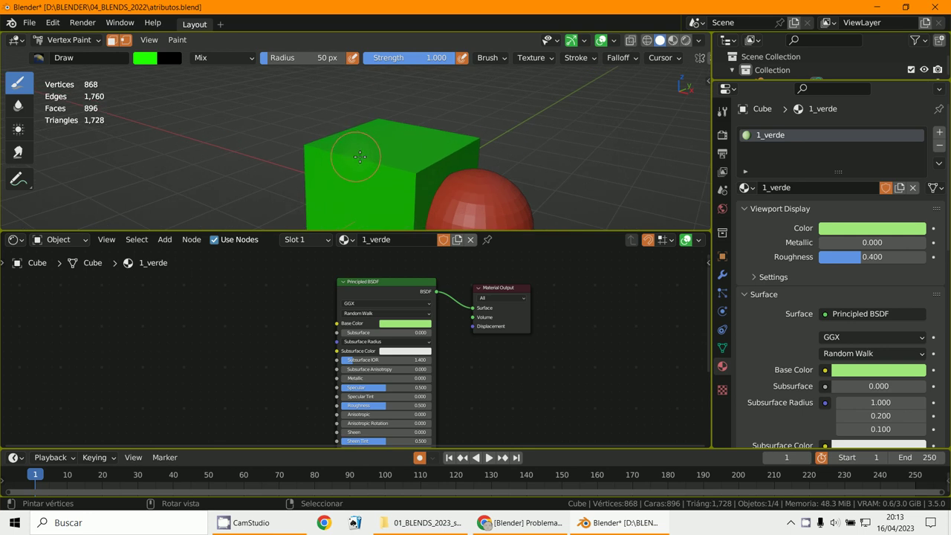
scroll(359, 157, down, 3)
click(135, 59)
click(189, 131)
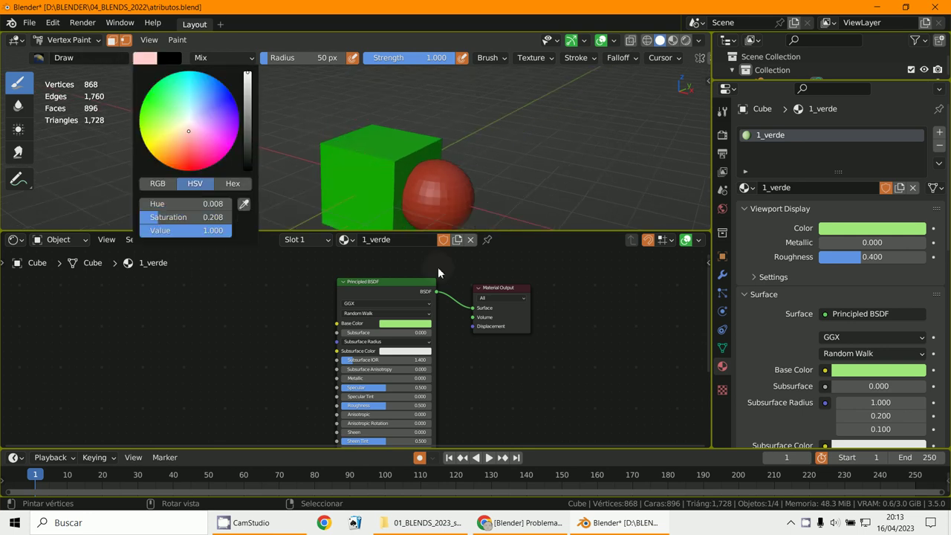
drag(189, 131, 164, 172)
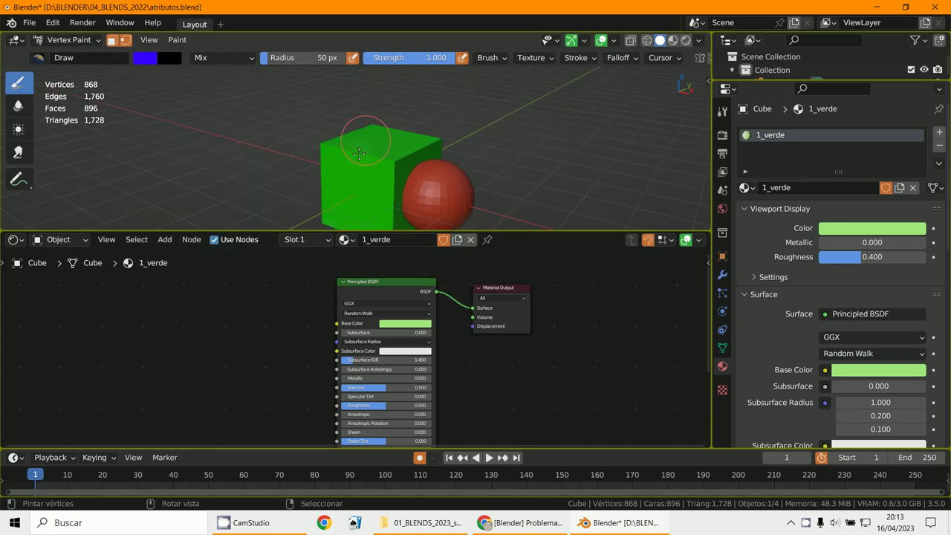
mouse_move(358, 153)
mouse_down()
mouse_move(349, 188)
mouse_move(340, 168)
mouse_move(350, 139)
mouse_move(328, 160)
mouse_up()
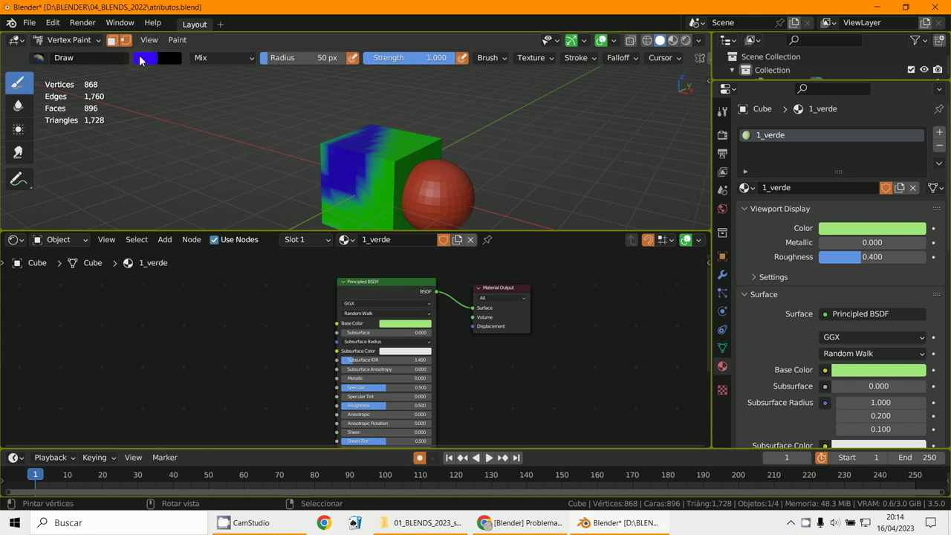
- Set the brush colour back to bright green and paint over most of the blue area on the cube
click(141, 60)
click(154, 100)
mouse_move(388, 123)
mouse_down()
mouse_move(335, 195)
mouse_move(381, 111)
mouse_move(352, 135)
mouse_move(334, 194)
mouse_up()
scroll(351, 157, down, 3)
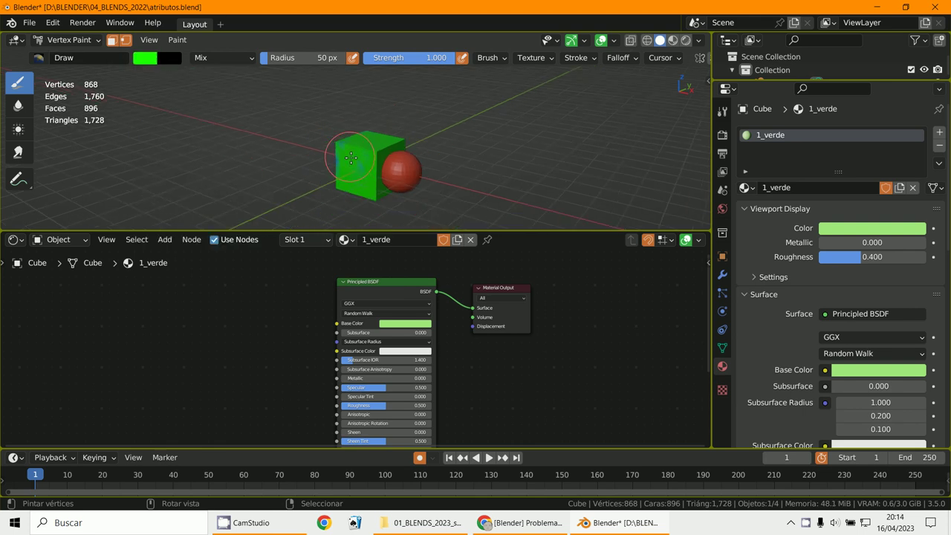
scroll(351, 157, down, 1)
- Examine the color attributes and the materials assigned to the cube and to the sphere
click(721, 348)
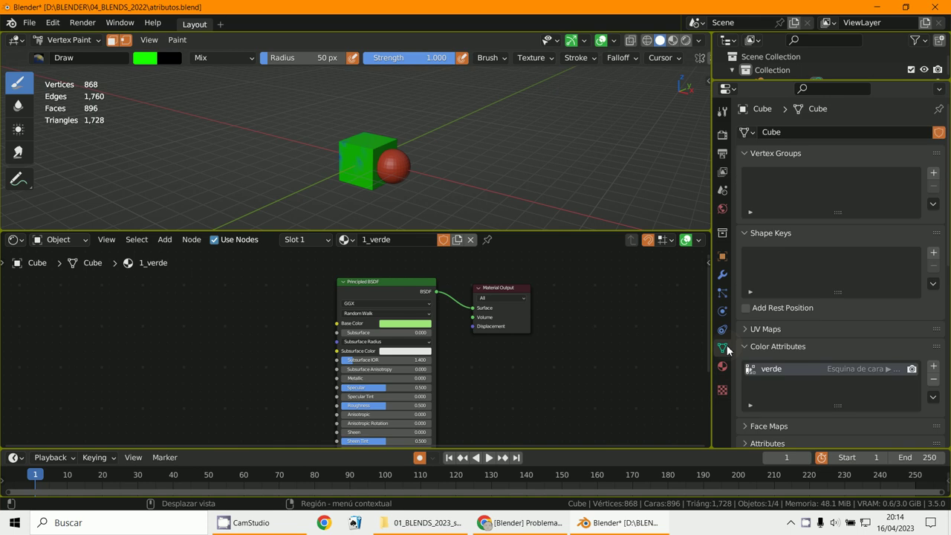
scroll(790, 226, down, 4)
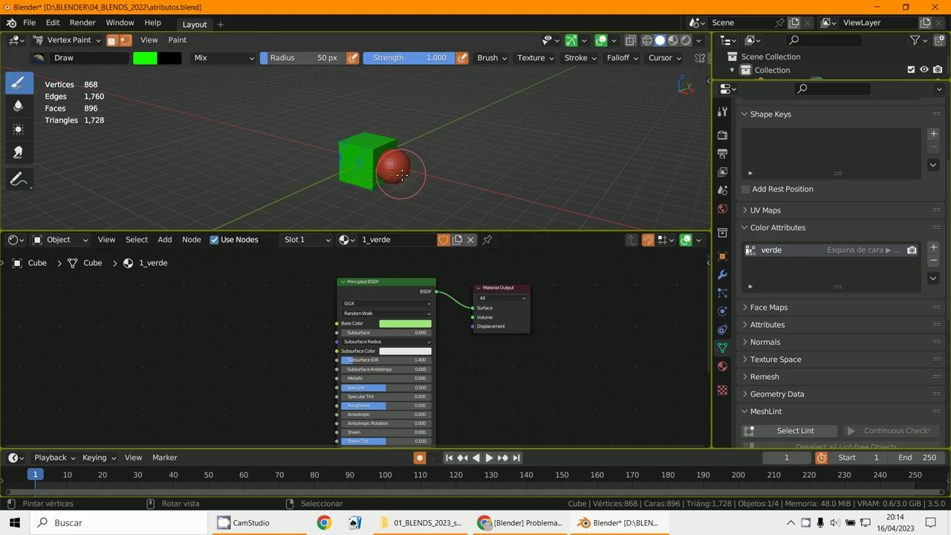
key(ctrl+Tab)
click(402, 175)
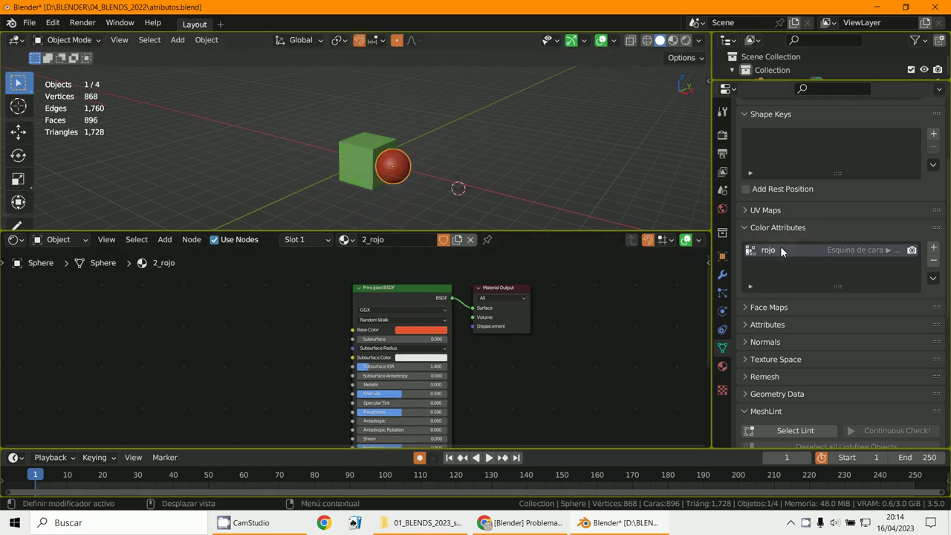
click(371, 153)
key(ctrl+Tab)
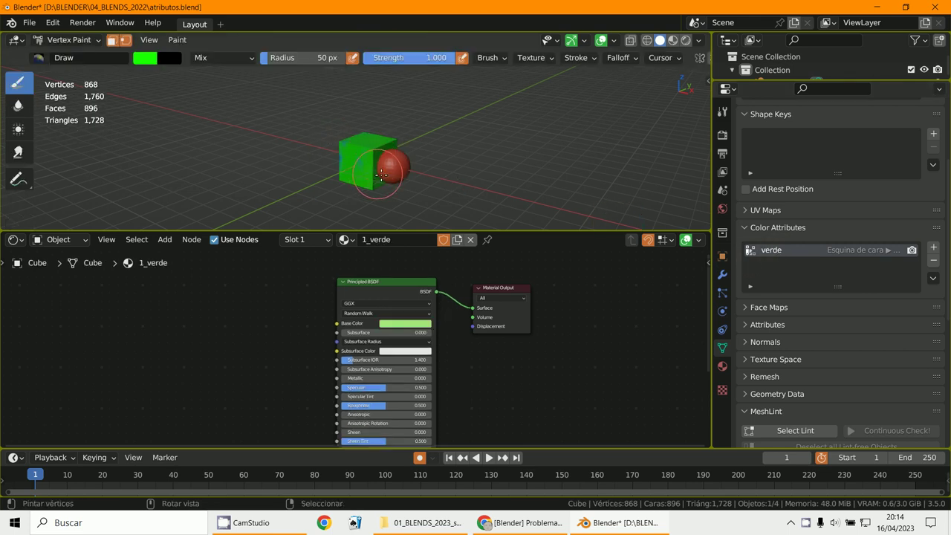
key(ctrl+Tab)
click(381, 173)
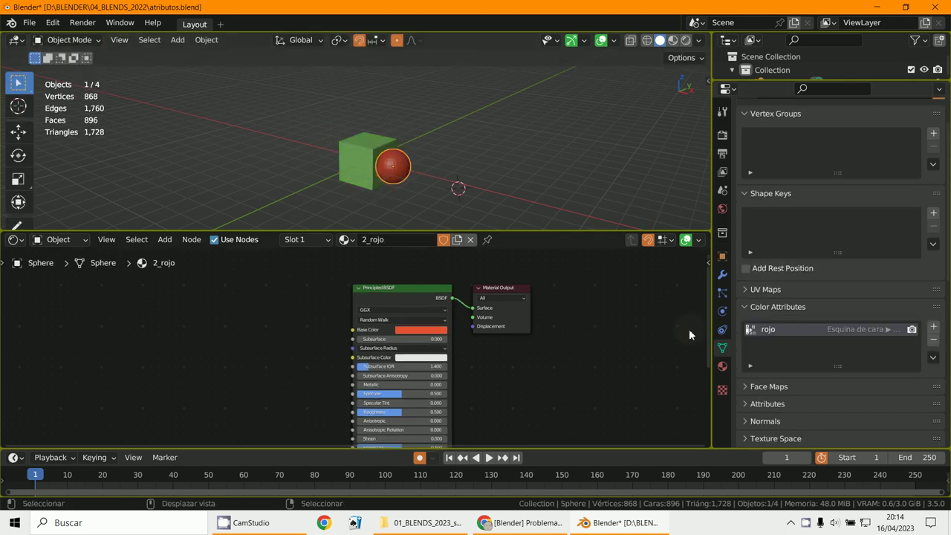
click(722, 365)
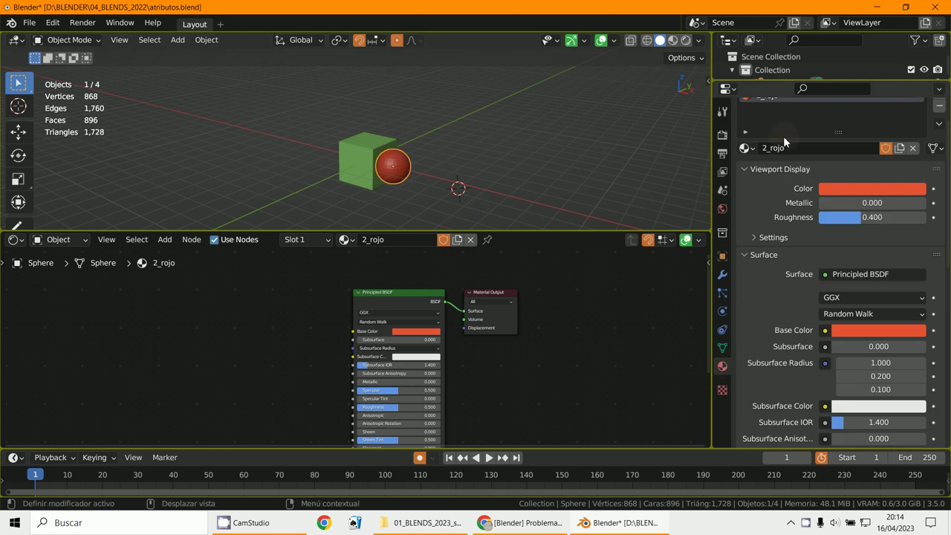
scroll(783, 136, up, 2)
click(342, 165)
key(ctrl+Tab)
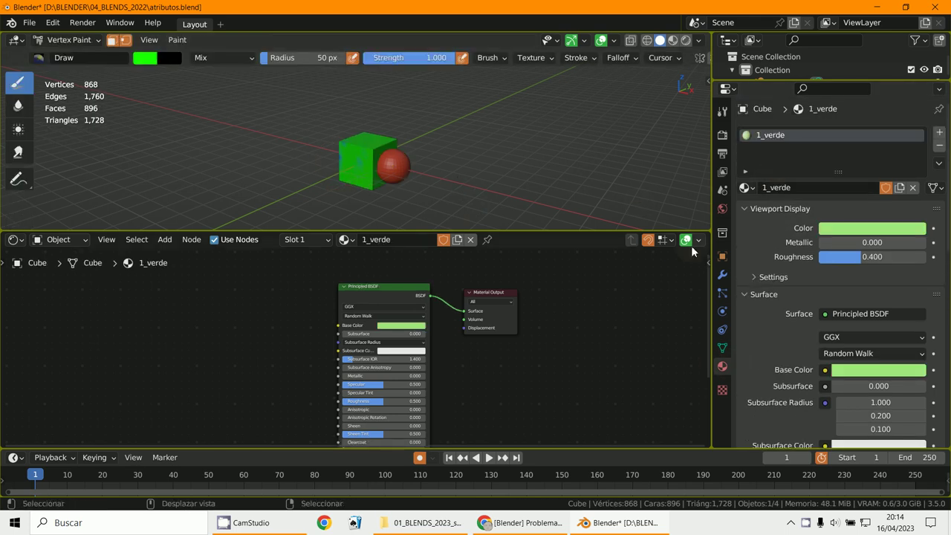
- Select the sphere in Object Mode and add a Color Attribute node to its 2_rojo material, beside the Principled BSDF
key(ctrl+Tab)
click(386, 171)
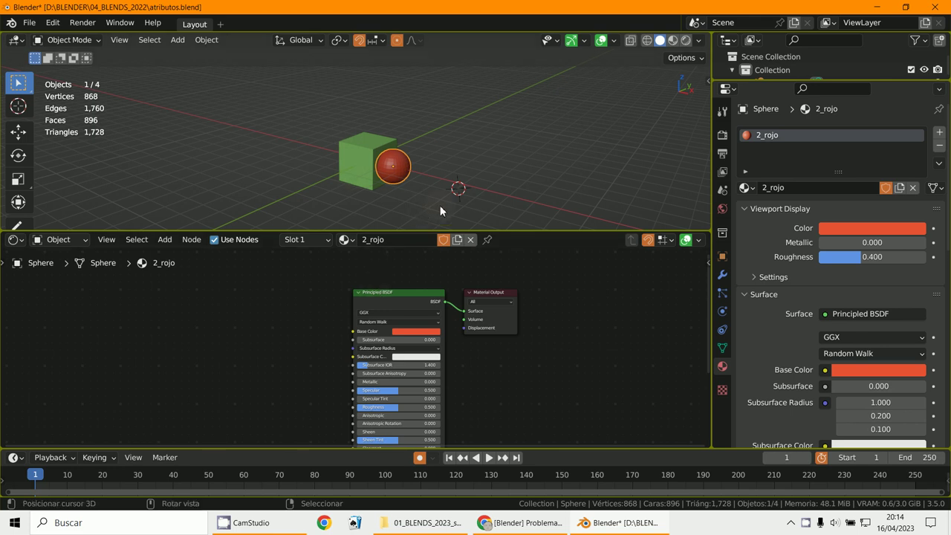
click(399, 294)
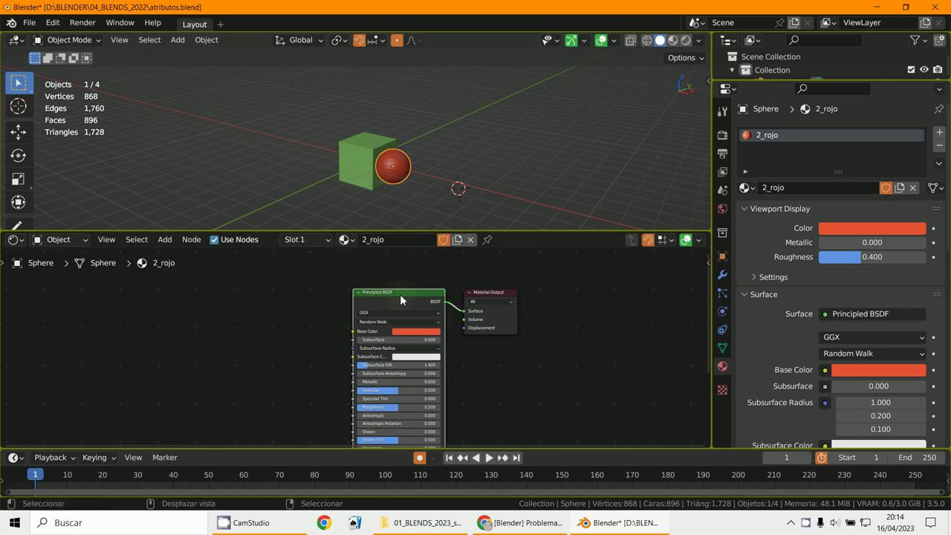
click(164, 241)
mouse_move(188, 279)
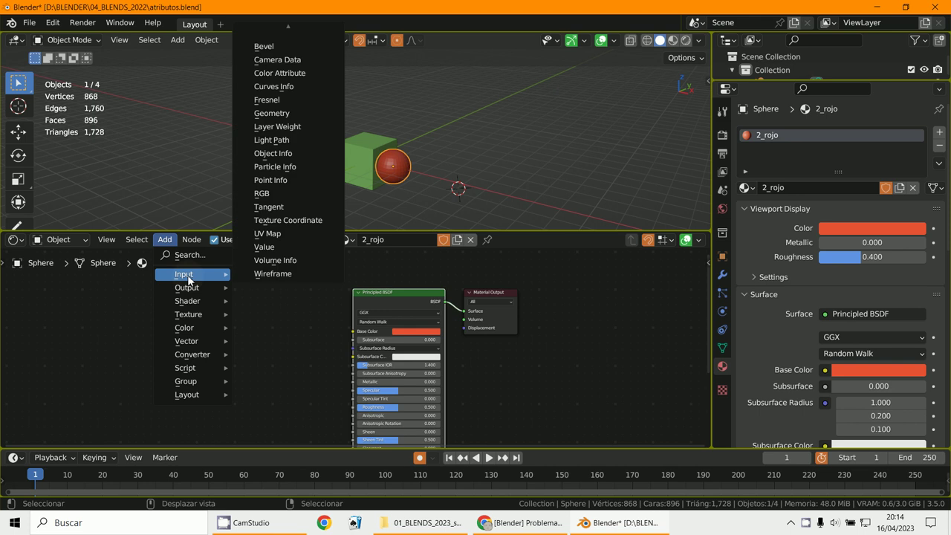
click(292, 74)
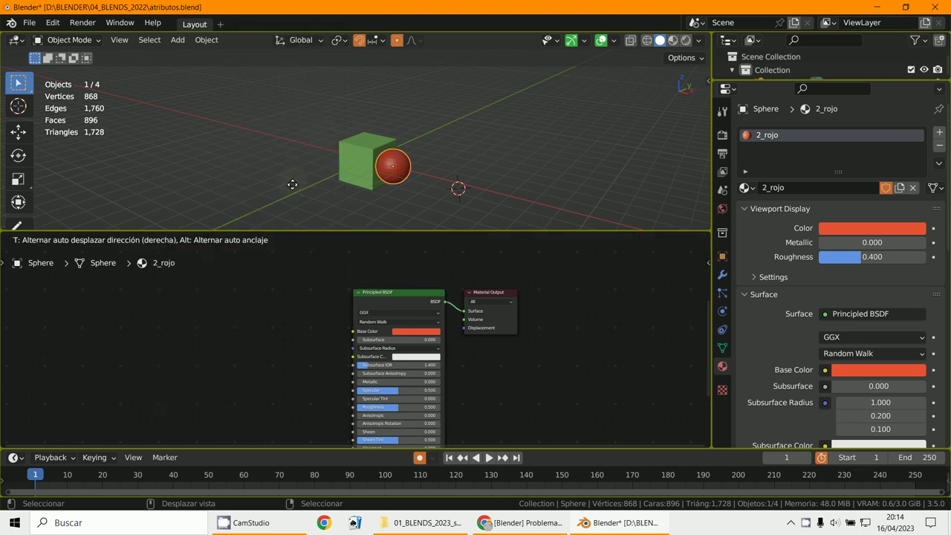
click(271, 328)
scroll(267, 331, up, 4)
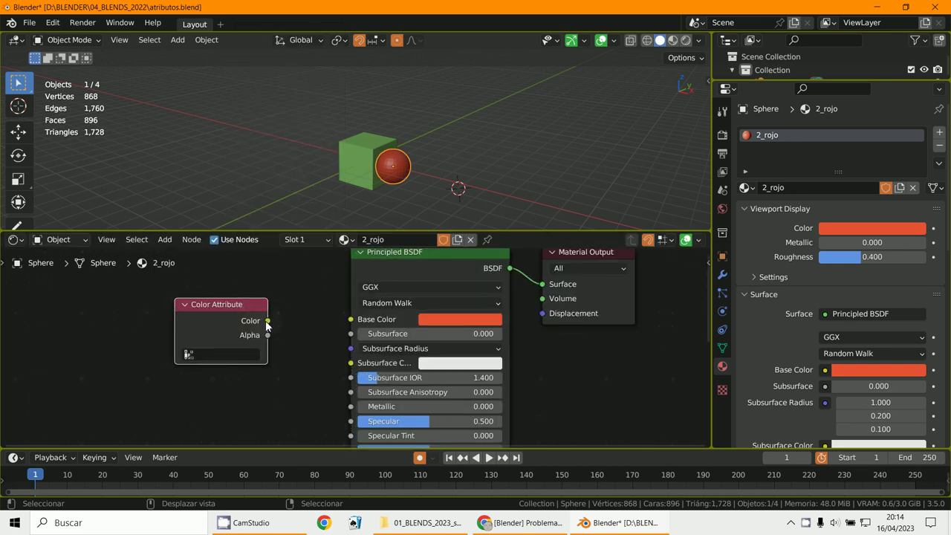
- Connect the node's Color output to the Base Color of the sphere's Principled BSDF and choose the rojo attribute
drag(267, 320, 352, 320)
click(223, 354)
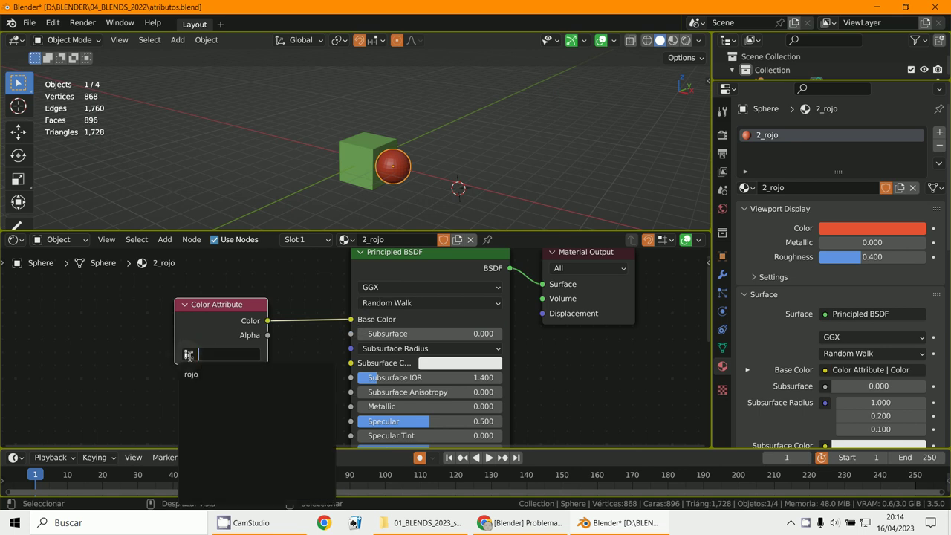
click(192, 374)
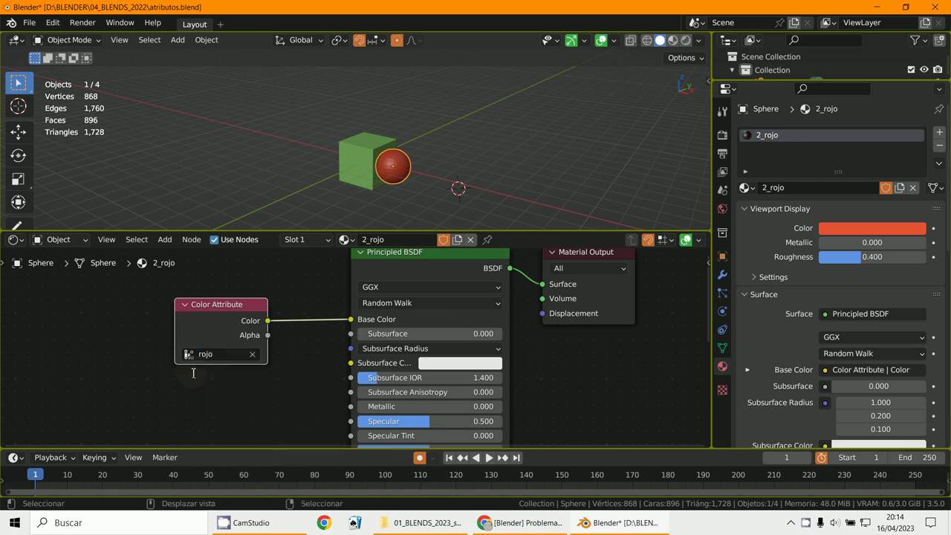
- Switch to the cube and add a Color Attribute node to its 1_verde material
click(368, 156)
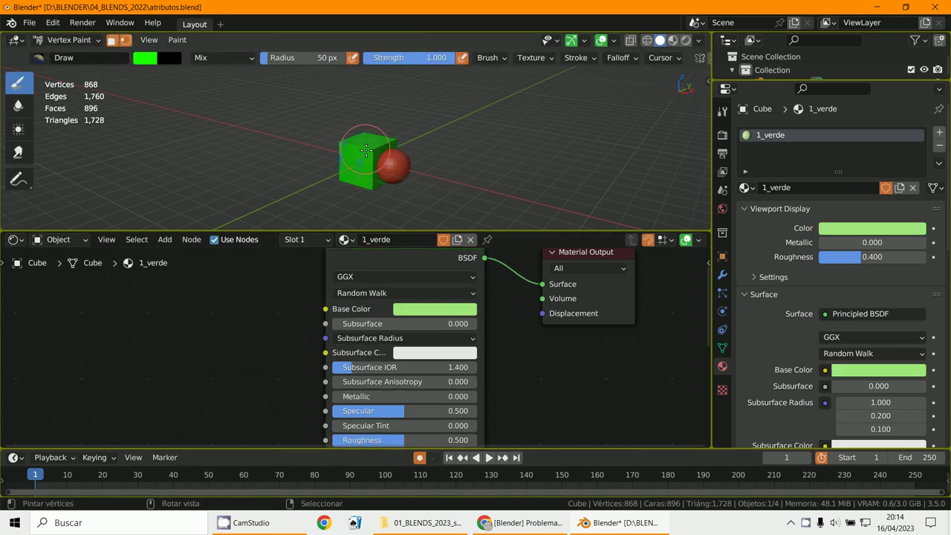
click(165, 239)
mouse_move(193, 275)
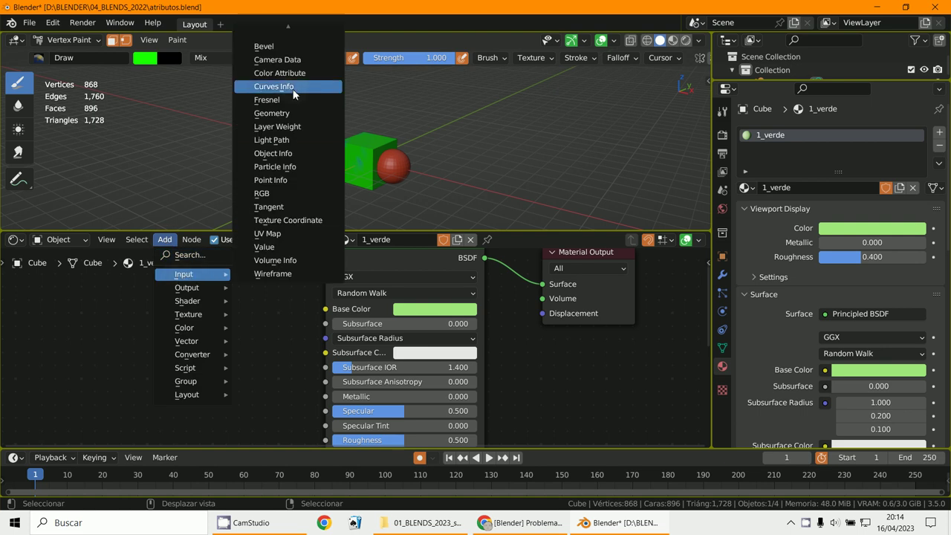
click(279, 73)
click(170, 295)
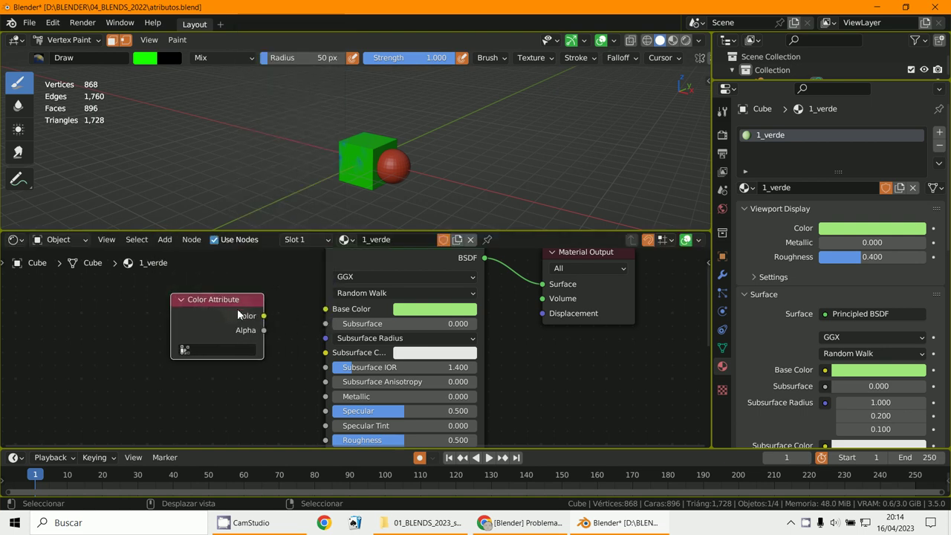
- Connect the node's Color output to the Base Color of the cube's Principled BSDF and choose the verde attribute
drag(264, 316, 325, 309)
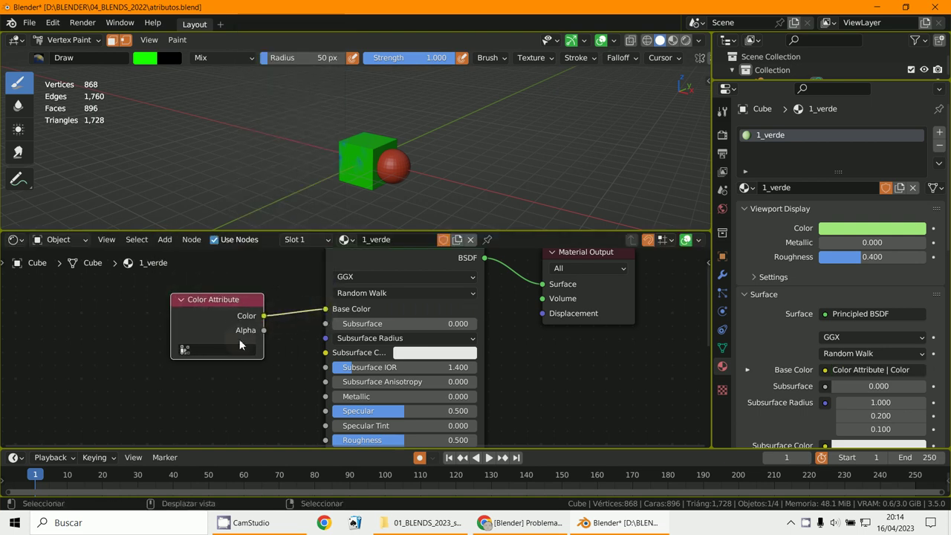
click(194, 348)
click(185, 369)
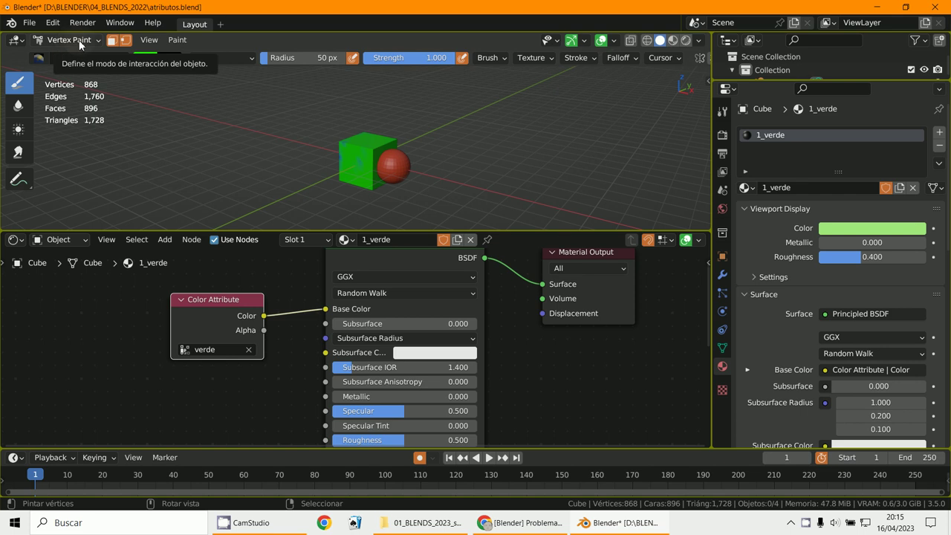
- Return the cube to Object Mode and show the viewport in rendered shading
click(68, 40)
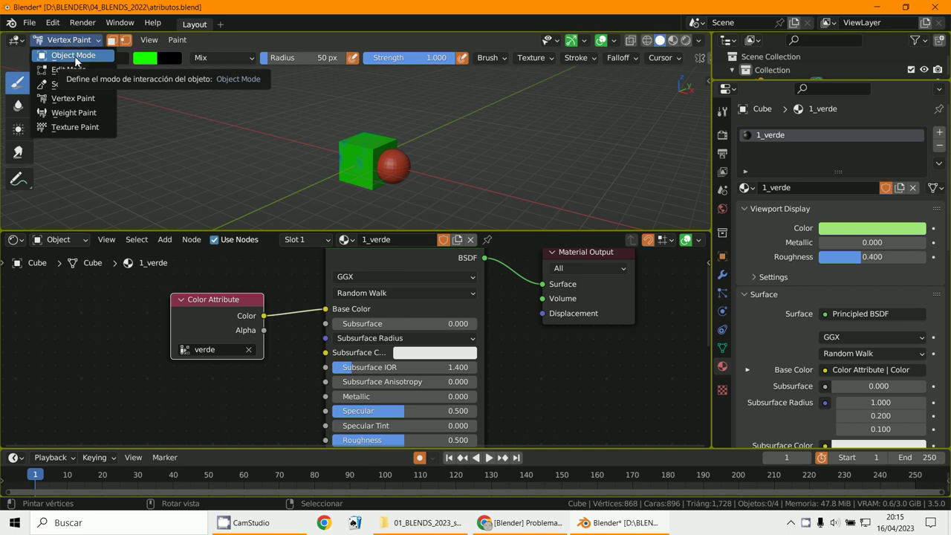
click(74, 56)
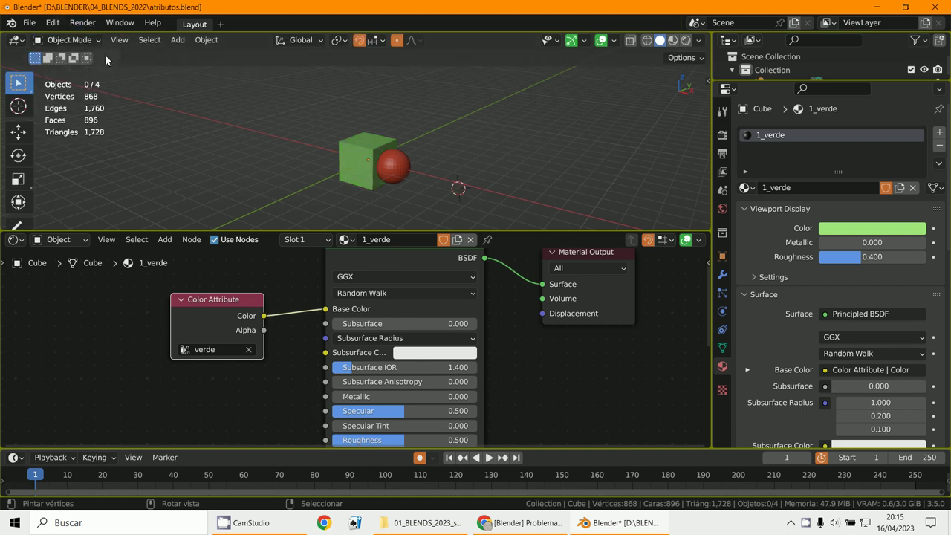
click(685, 40)
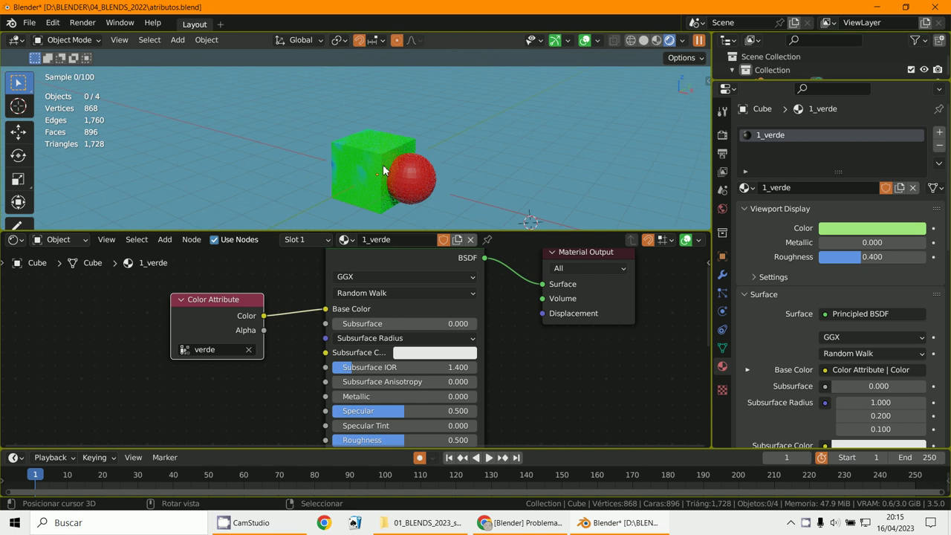
scroll(385, 170, up, 3)
scroll(402, 168, down, 4)
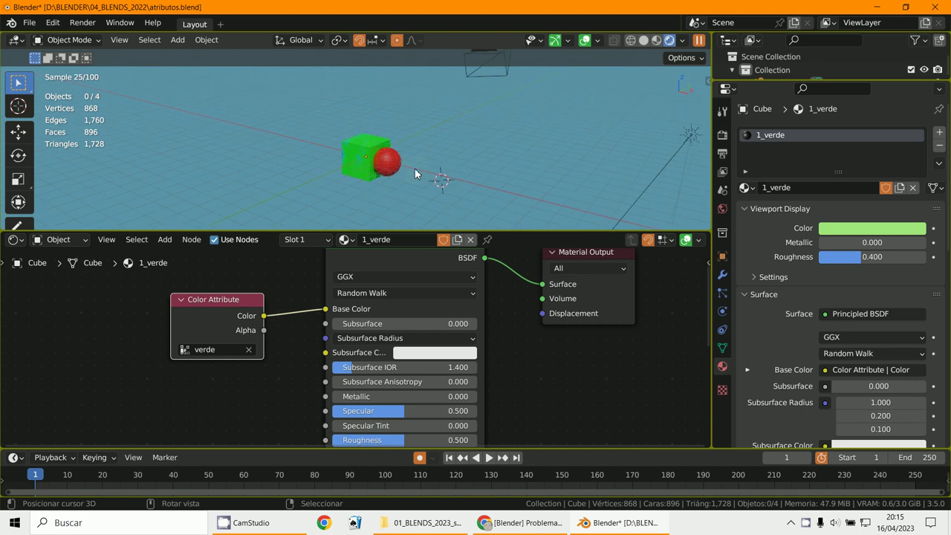
- Render the scene as an image, then minimise the render result and select the red sphere
key(F12)
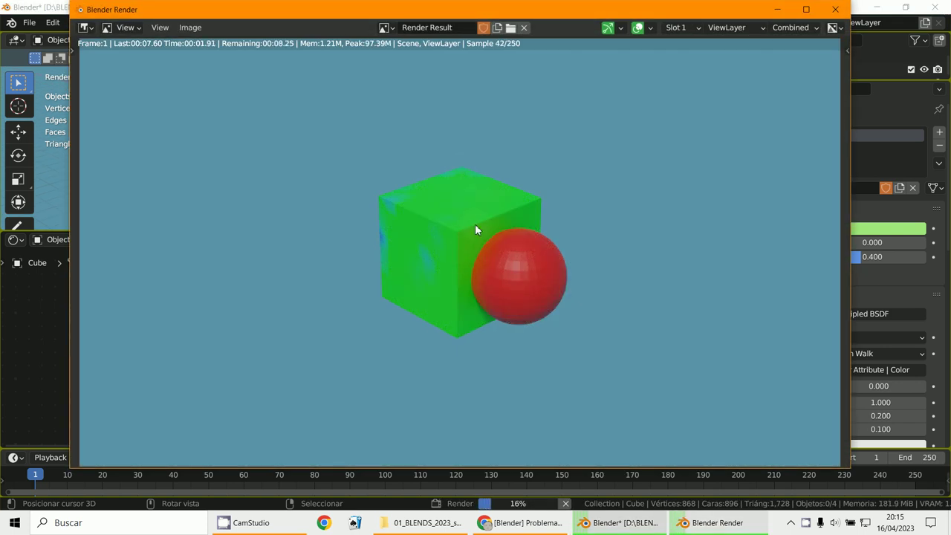
click(776, 9)
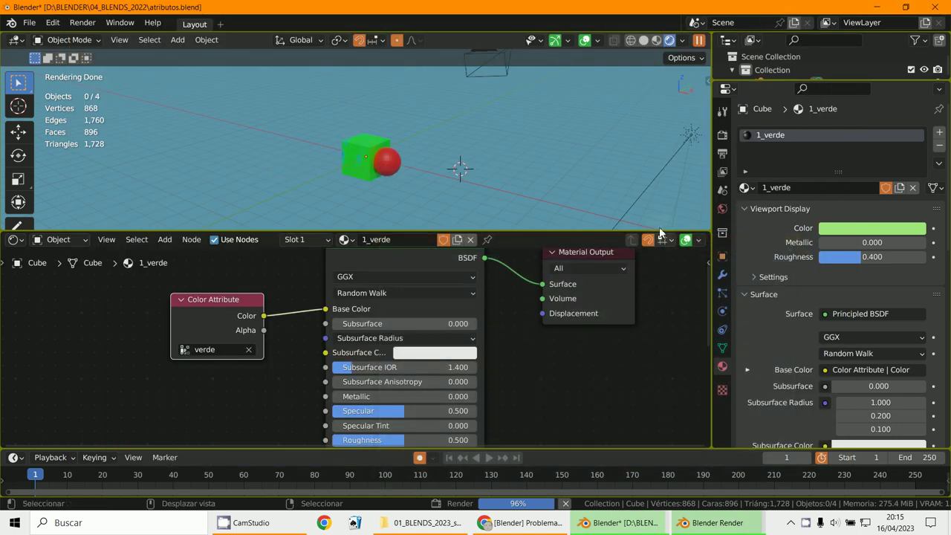
scroll(475, 182, up, 2)
click(417, 174)
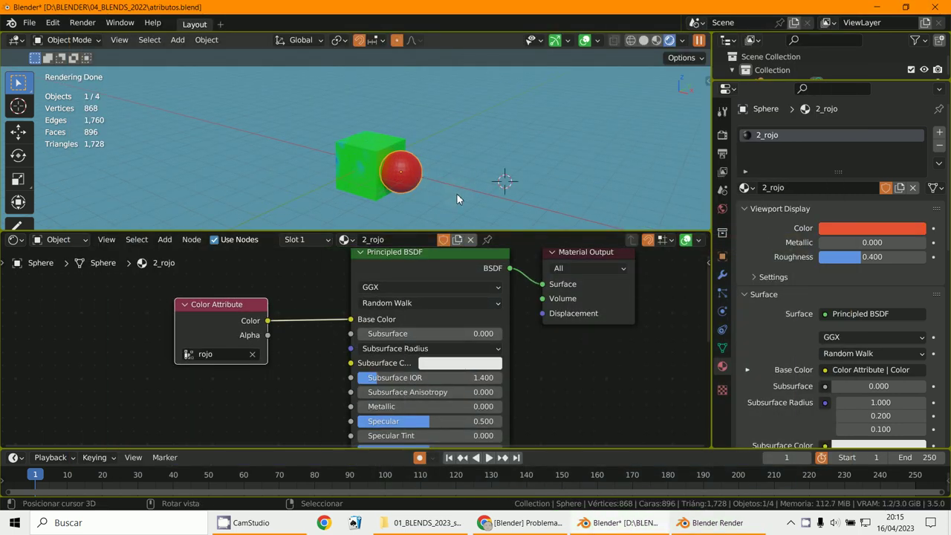
- Add the green cube to the selection as the active object and join the red sphere into it
shift+click(365, 159)
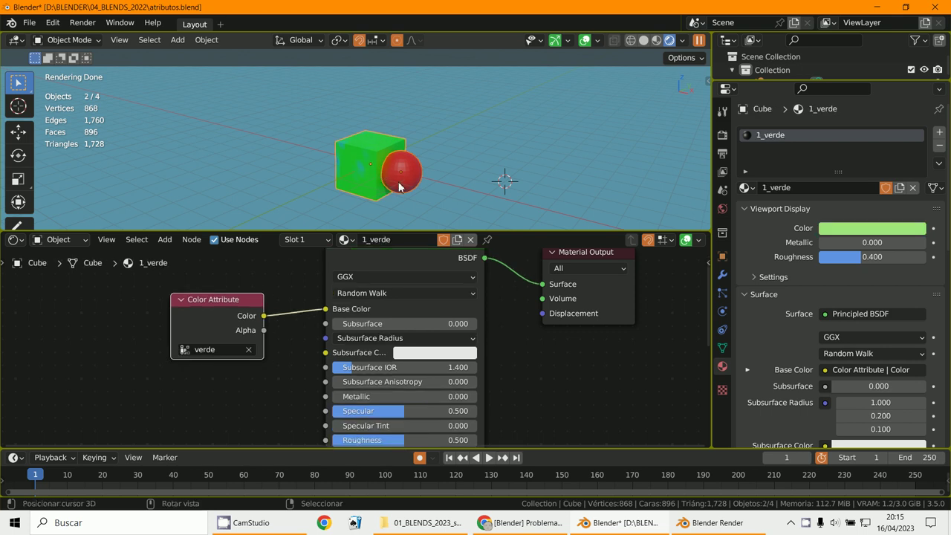
key(ctrl+j)
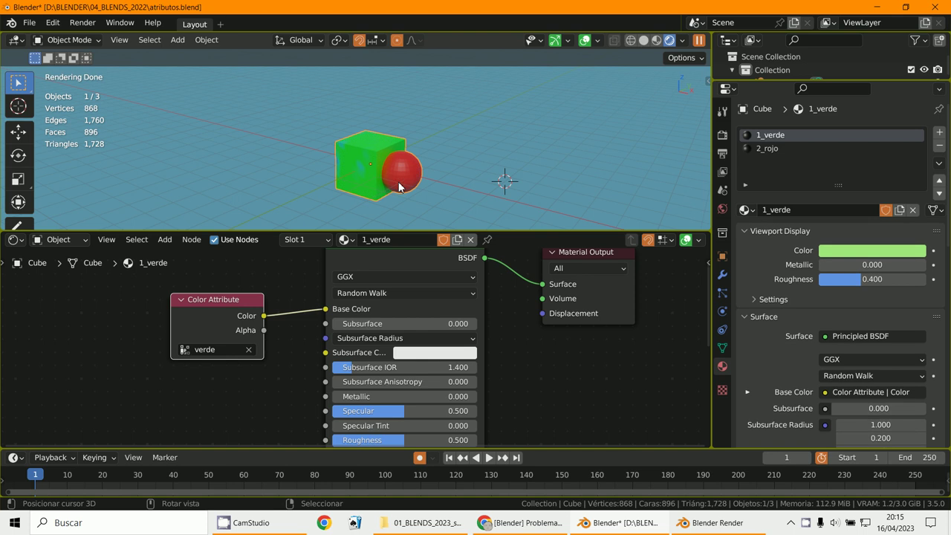
scroll(399, 187, up, 1)
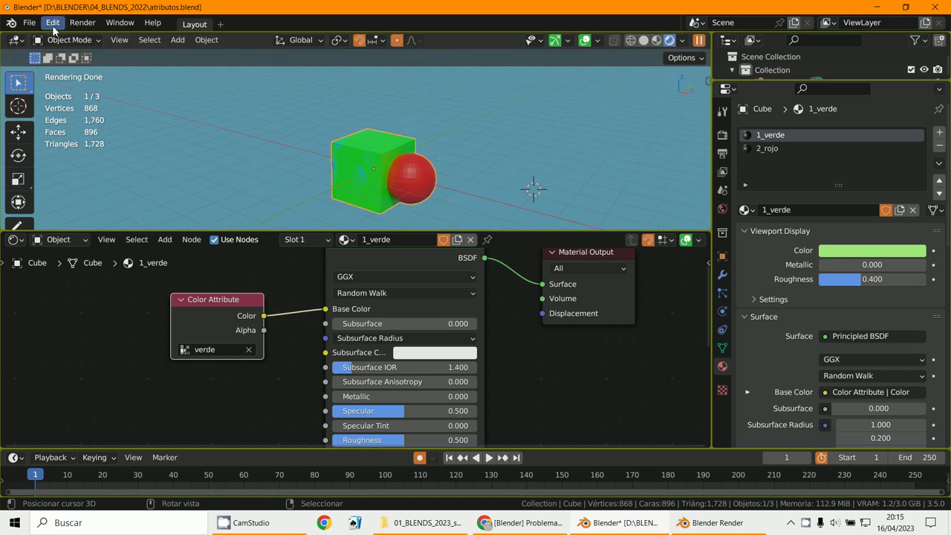
scroll(319, 126, down, 1)
shift+middle_drag(405, 178, 405, 156)
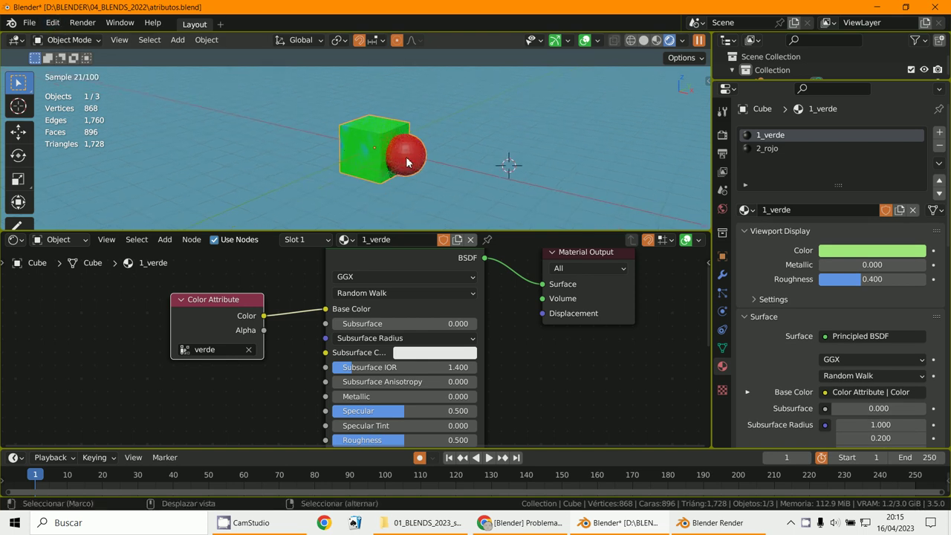
scroll(405, 156, up, 2)
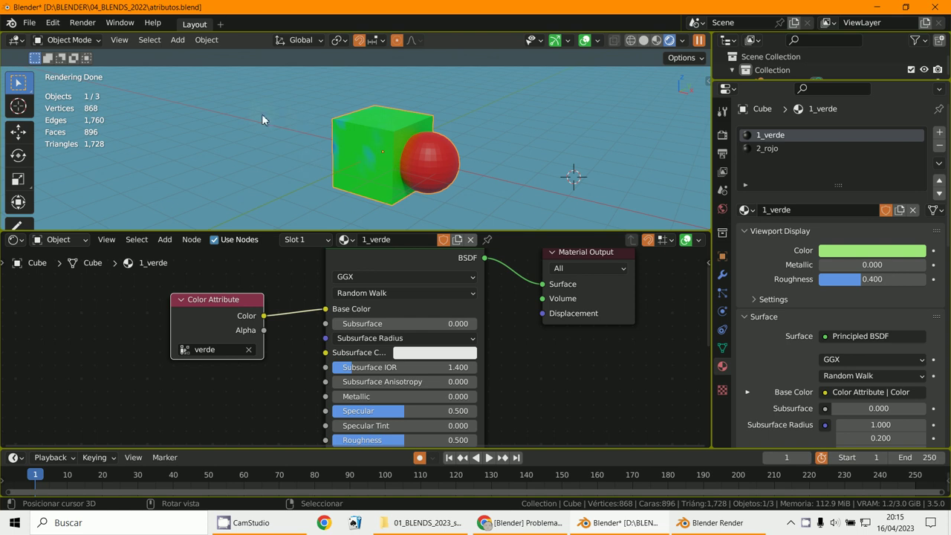
- Render the joined cube and sphere as an image and minimise the render result
click(473, 181)
key(F12)
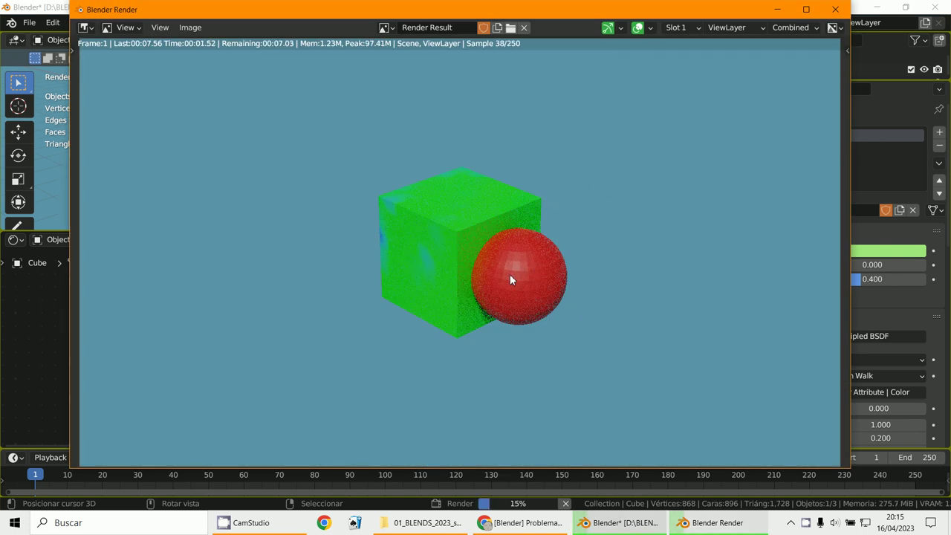
click(777, 9)
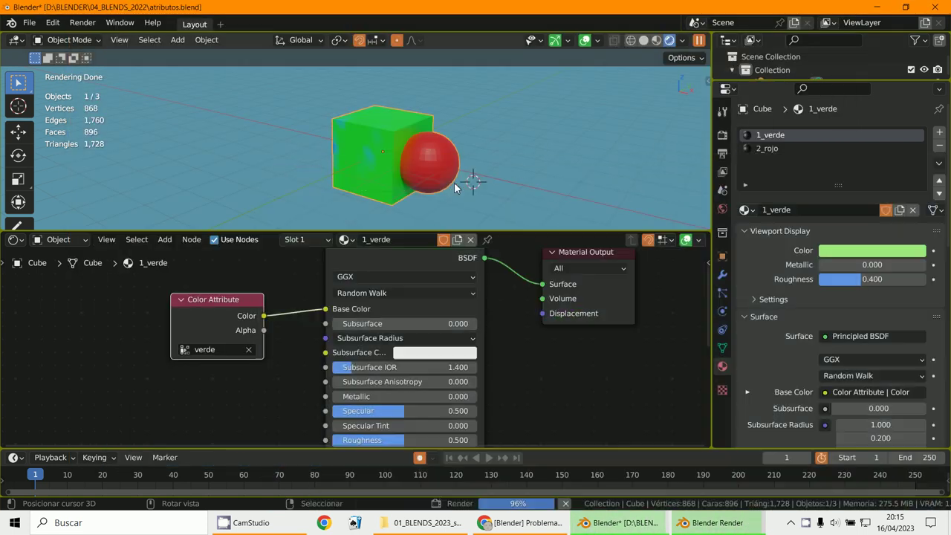
- Put the joined object in Edit Mode and show its mesh data with the list of color attributes
click(65, 39)
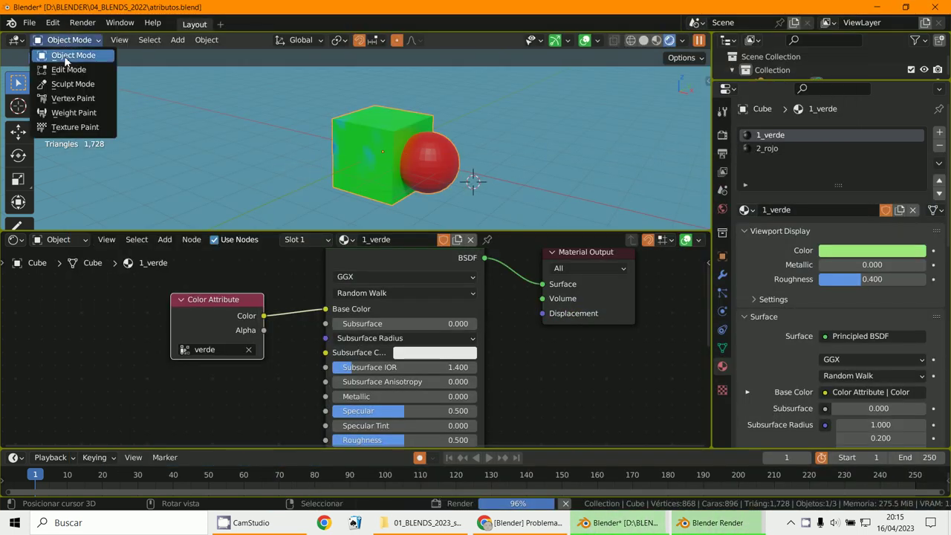
click(64, 69)
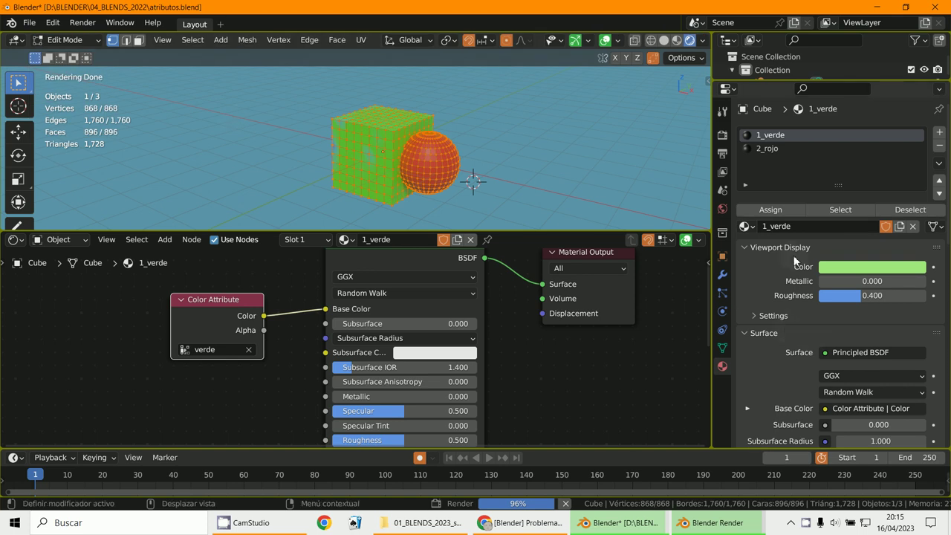
click(722, 347)
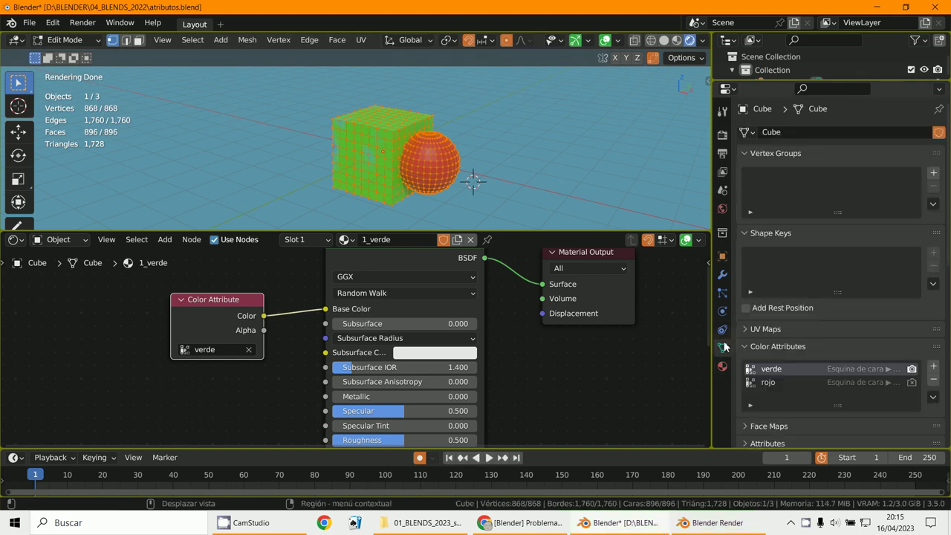
scroll(774, 347, down, 2)
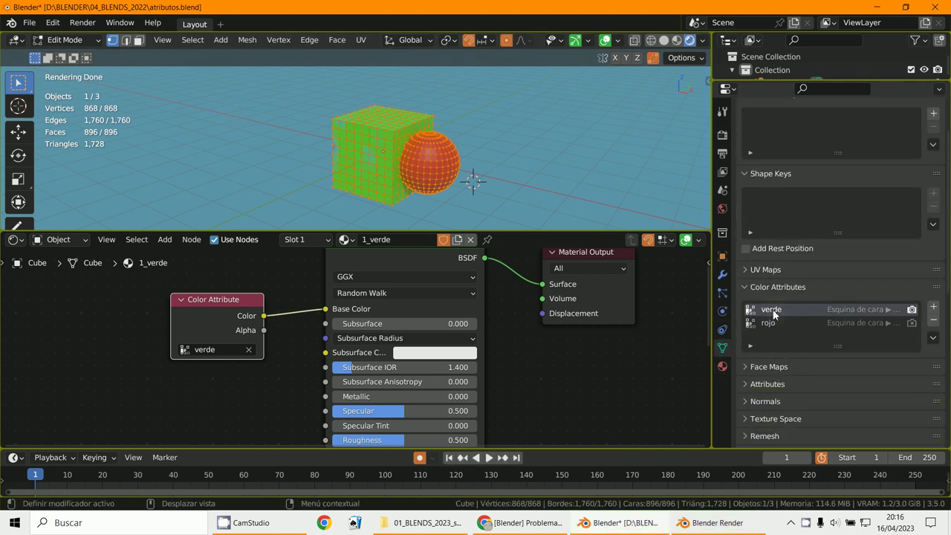
- Switch to Vertex Paint, darken the green brush colour and paint over the cube's left side and part of its upper face
click(65, 42)
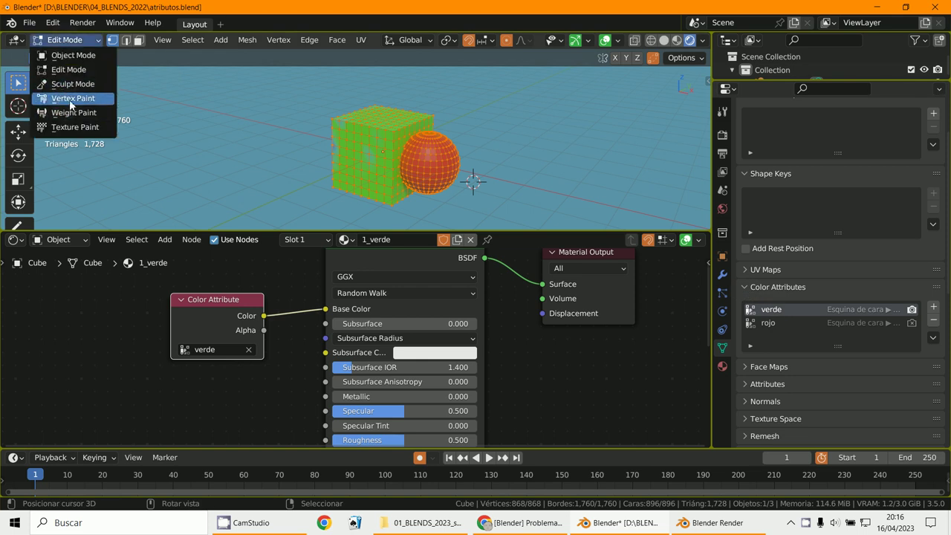
click(73, 98)
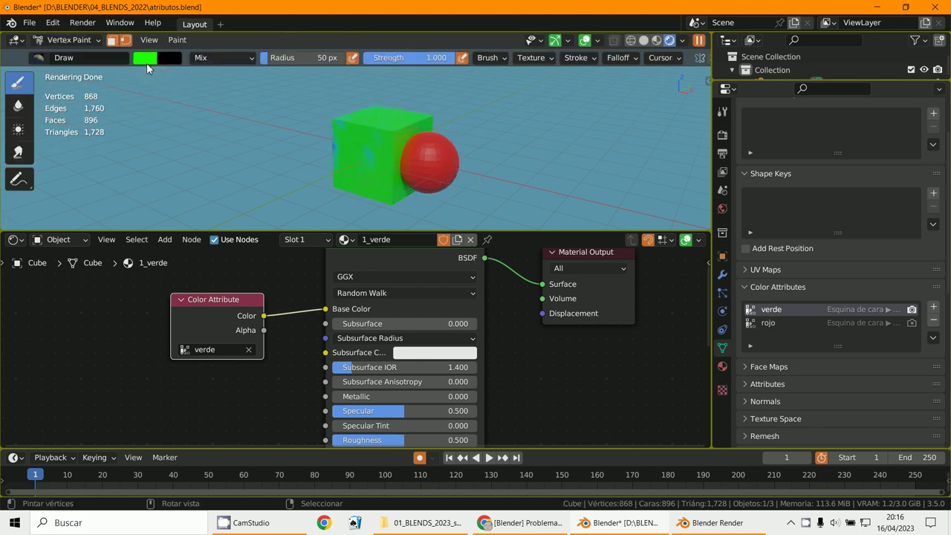
click(143, 59)
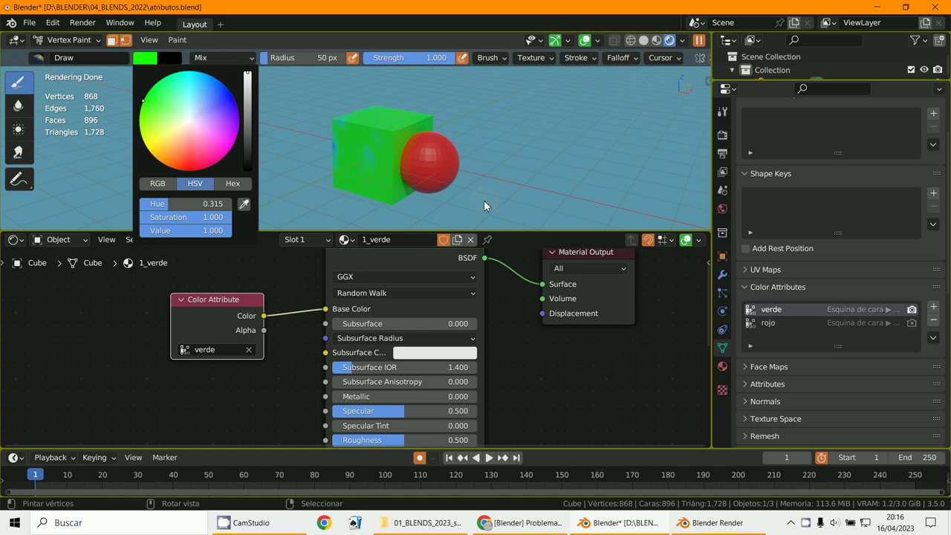
scroll(482, 223, down, 10)
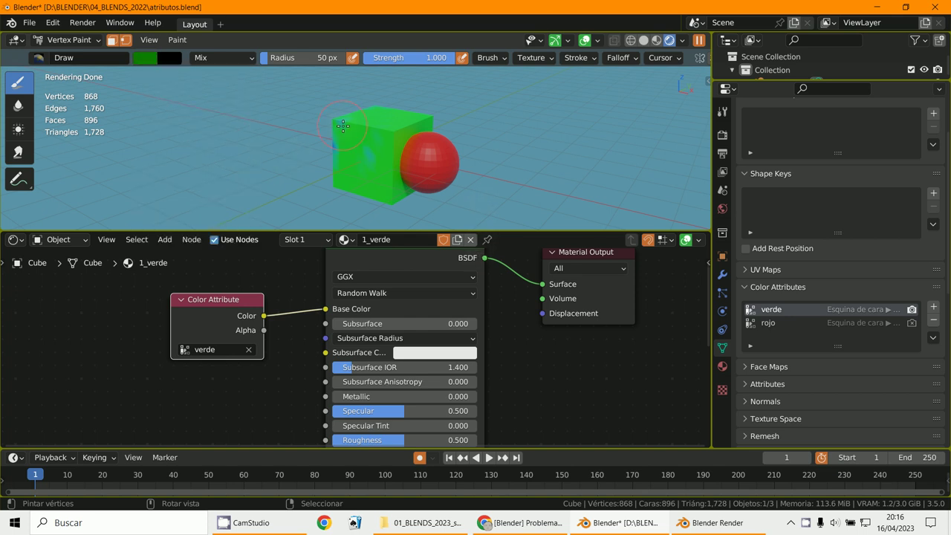
mouse_move(342, 127)
mouse_down()
mouse_move(332, 195)
mouse_move(357, 109)
mouse_move(346, 194)
mouse_move(355, 132)
mouse_move(360, 187)
mouse_move(369, 130)
mouse_move(356, 199)
mouse_move(365, 121)
mouse_move(384, 103)
mouse_up()
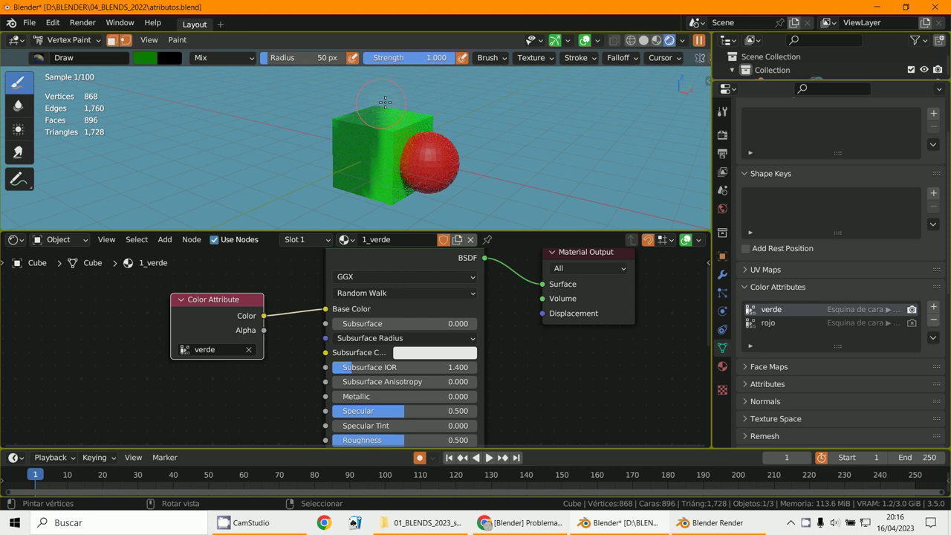
- Return to Object Mode, render the repainted object as an image and minimise the render result
click(74, 39)
click(64, 56)
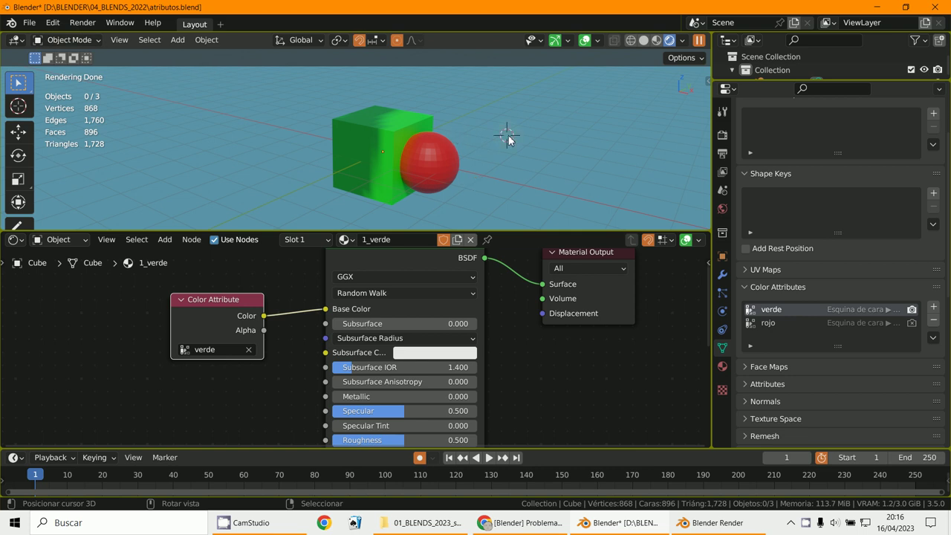
key(F12)
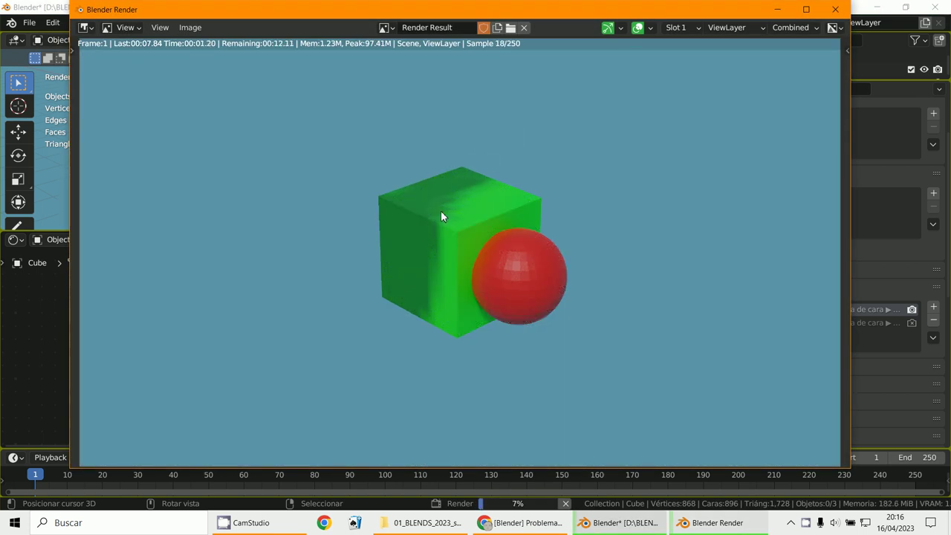
click(777, 9)
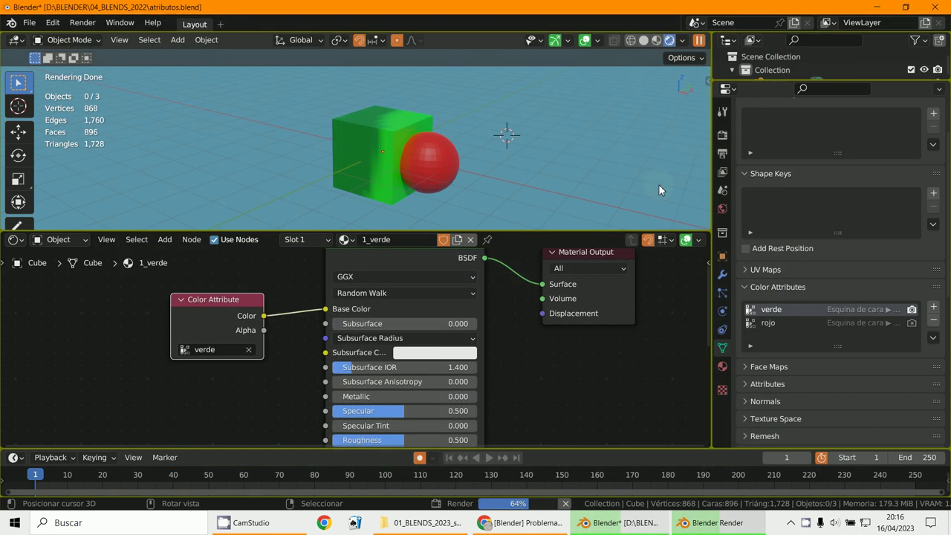
- Enlarge the 3D viewport by shrinking the node editor, for a closer view of the joined object
scroll(435, 187, down, 2)
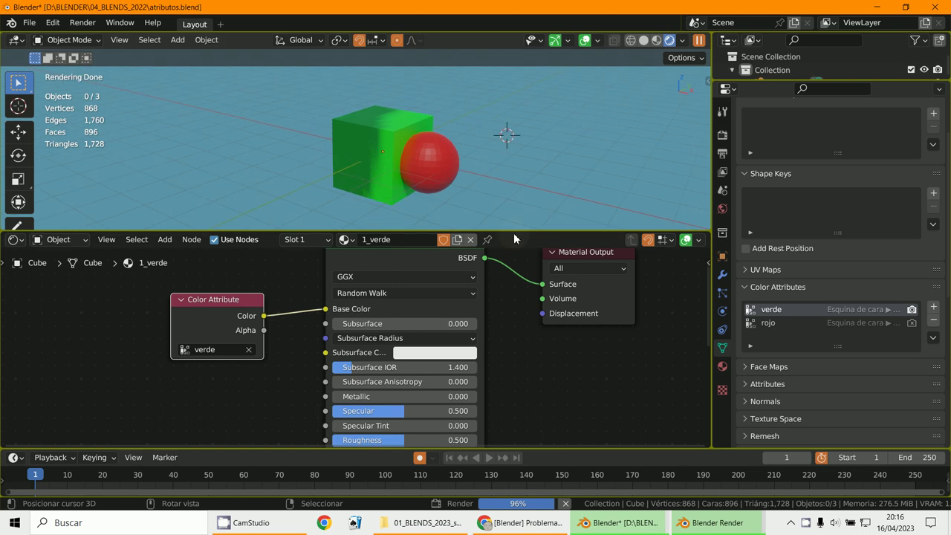
drag(513, 232, 513, 346)
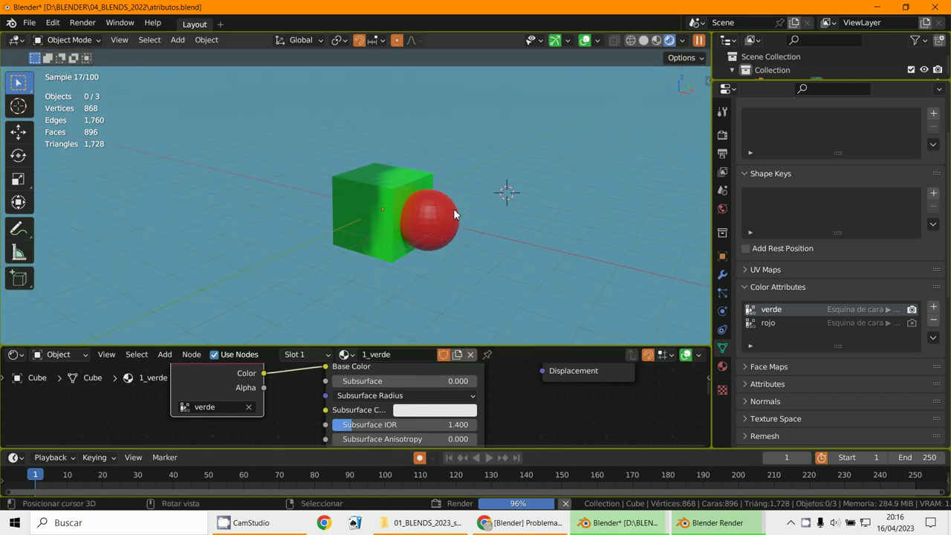
scroll(427, 205, up, 1)
scroll(426, 204, up, 1)
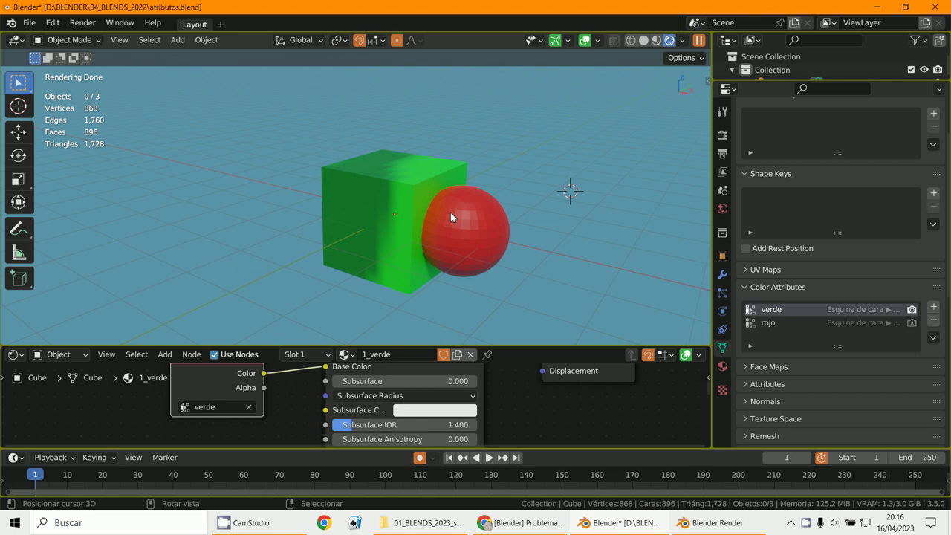
mouse_move(464, 238)
middle_down()
mouse_move(503, 241)
mouse_move(490, 225)
mouse_move(426, 214)
mouse_move(388, 224)
mouse_move(381, 239)
mouse_move(462, 240)
mouse_move(457, 231)
middle_up()
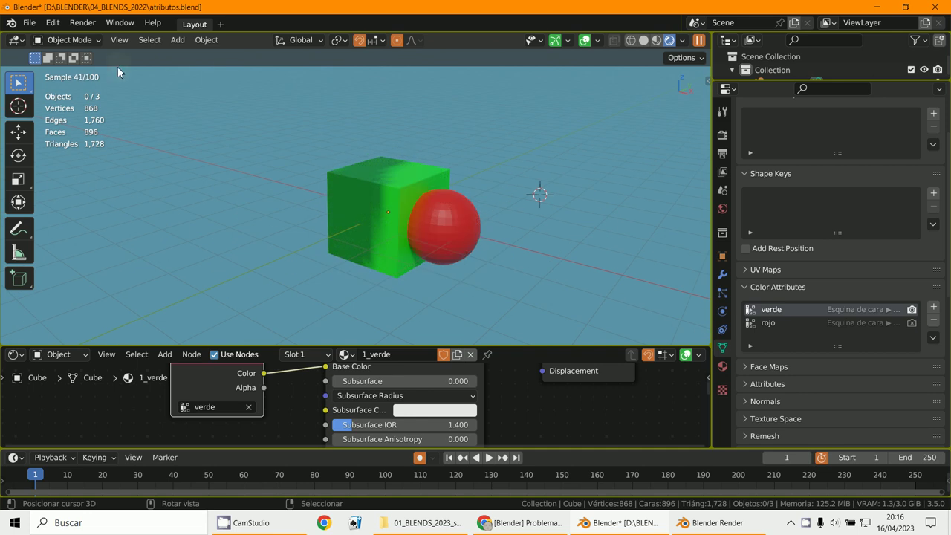
- In Edit Mode, select the sphere's linked geometry and try moving it away from the cube, cancelling the move and returning to Object Mode
click(67, 39)
click(72, 68)
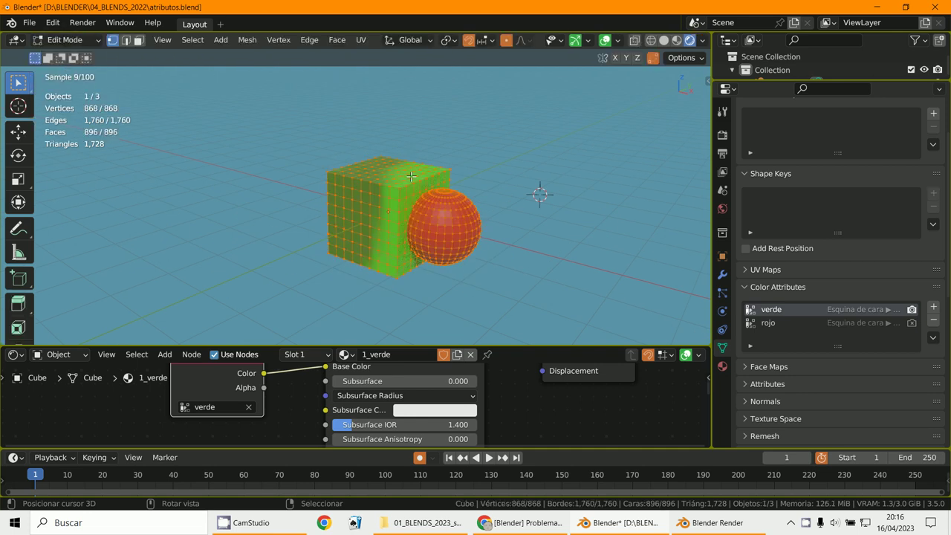
click(482, 221)
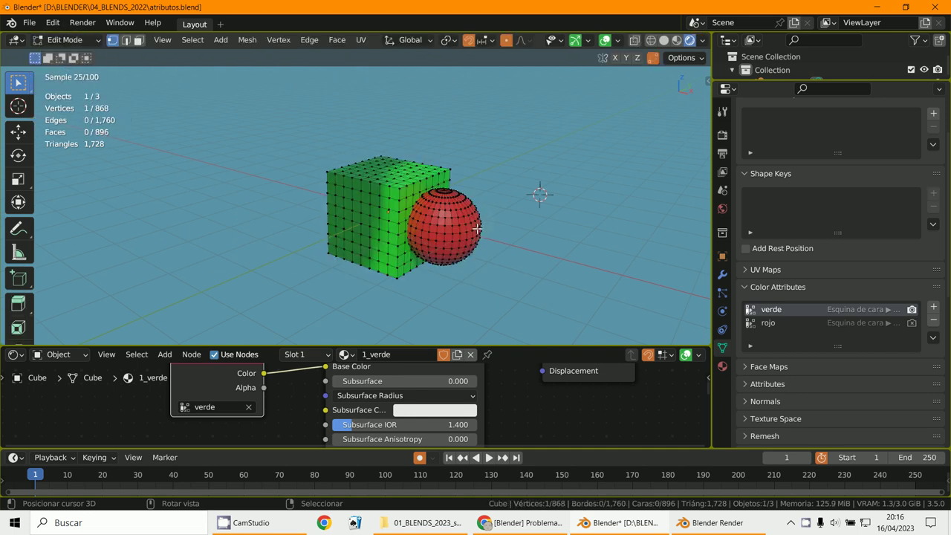
key(l)
key(g)
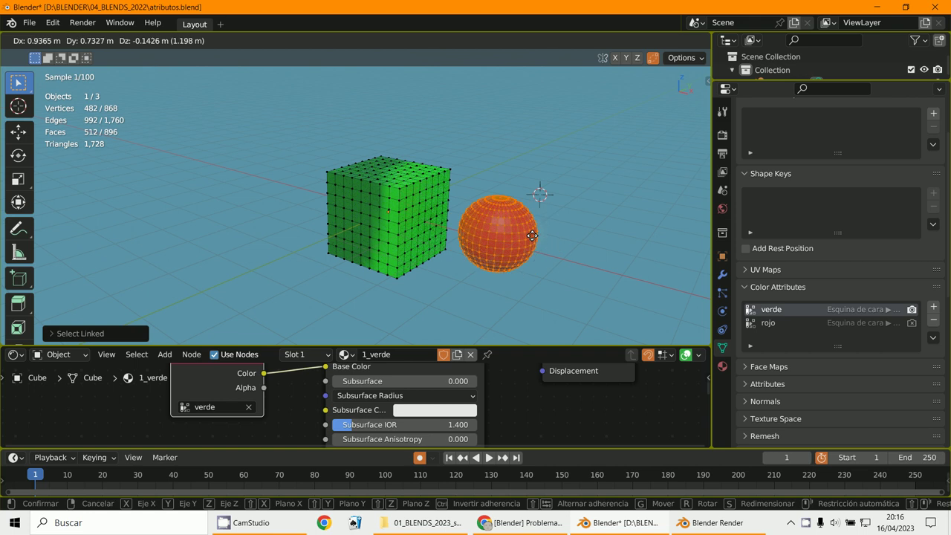
key(Escape)
scroll(509, 238, up, 2)
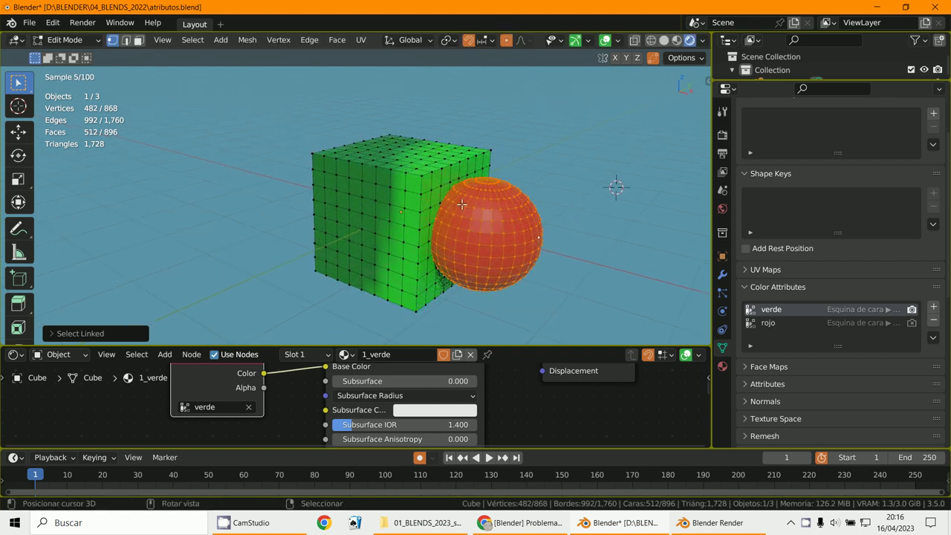
scroll(475, 220, down, 4)
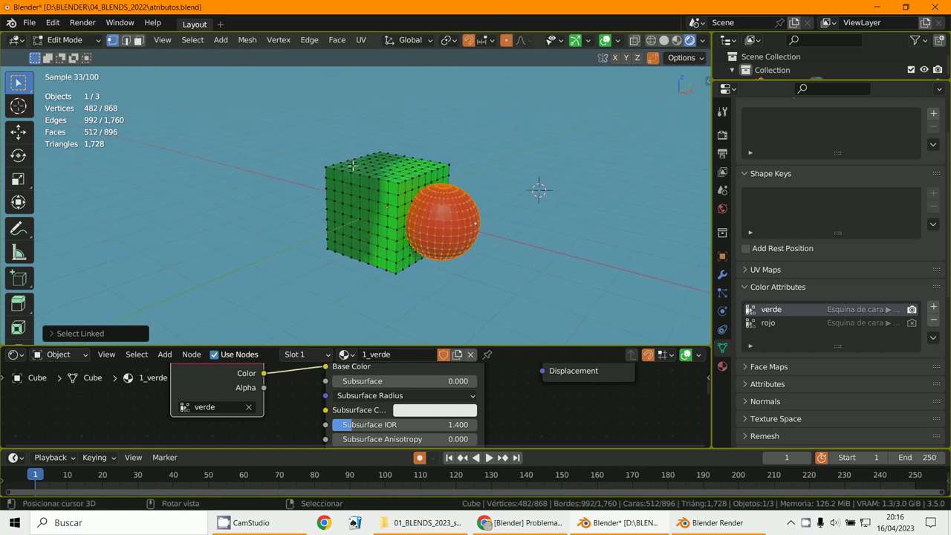
click(61, 41)
click(70, 55)
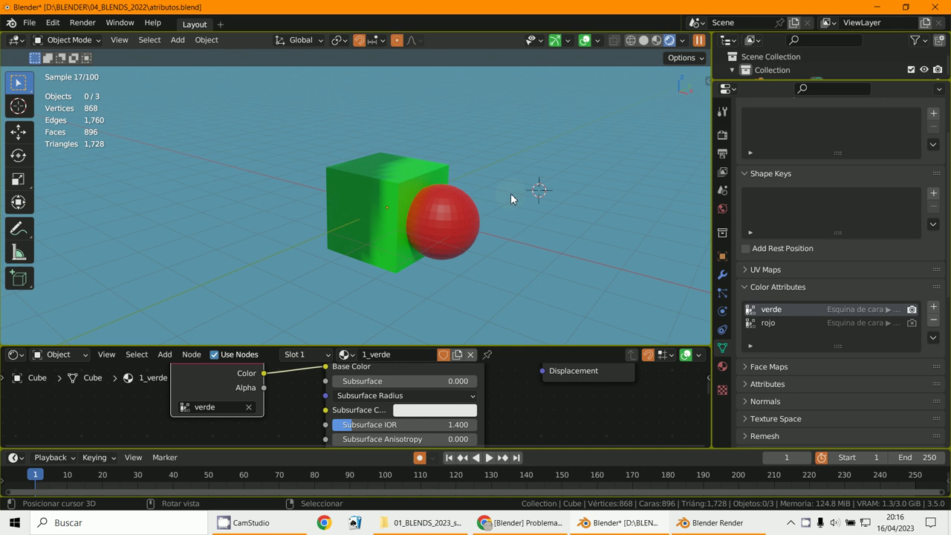
- Remesh the joined object in Voxel mode at 0.1 m, preserving volume and color attributes but not the paint mask or face sets
scroll(594, 167, down, 1)
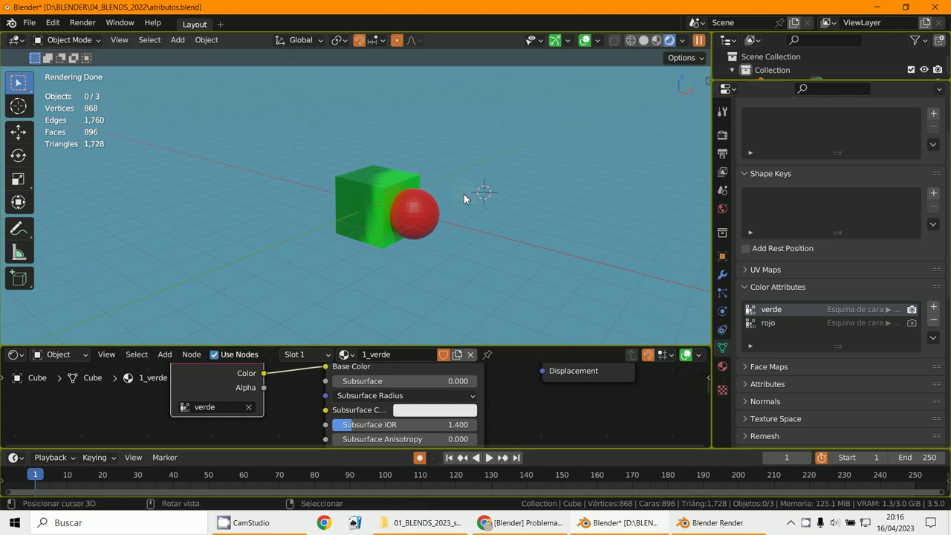
scroll(517, 231, up, 5)
click(467, 233)
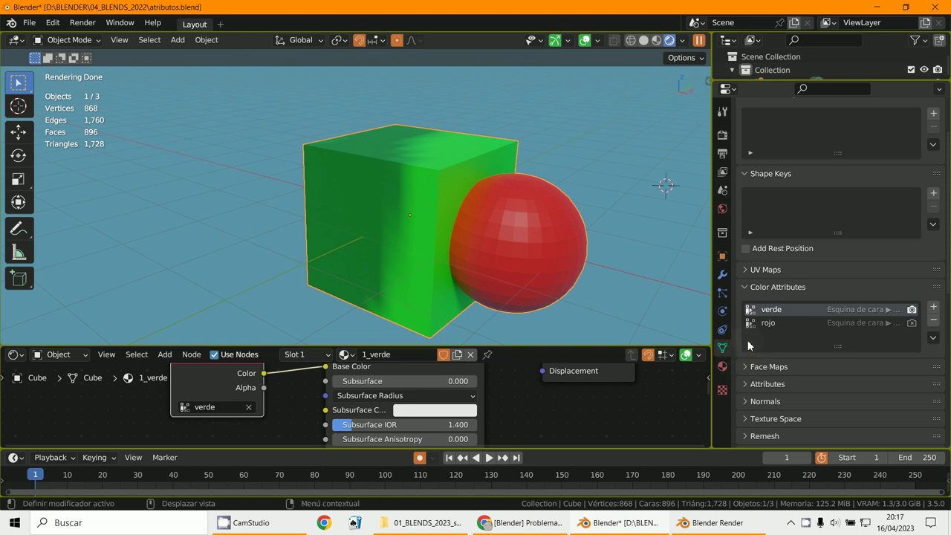
scroll(749, 345, down, 6)
scroll(750, 294, up, 5)
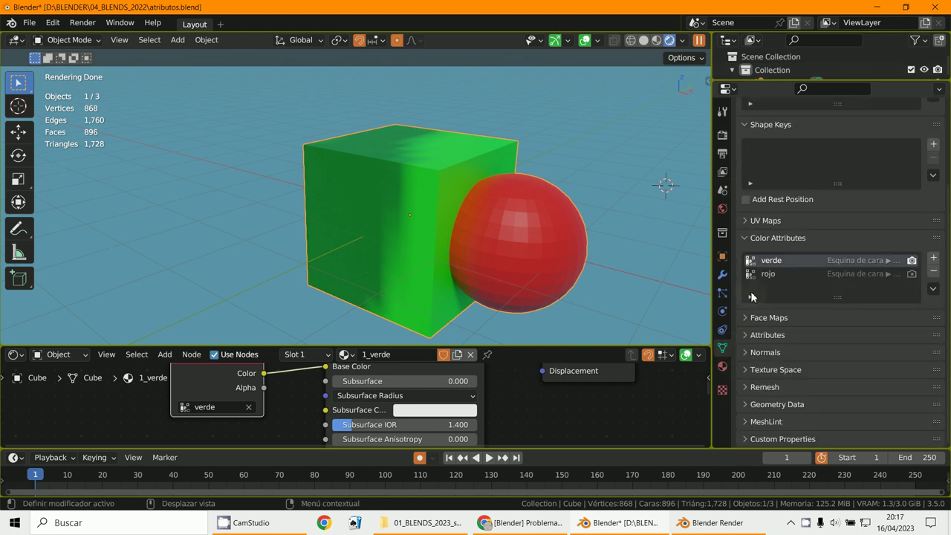
click(753, 386)
scroll(854, 297, down, 2)
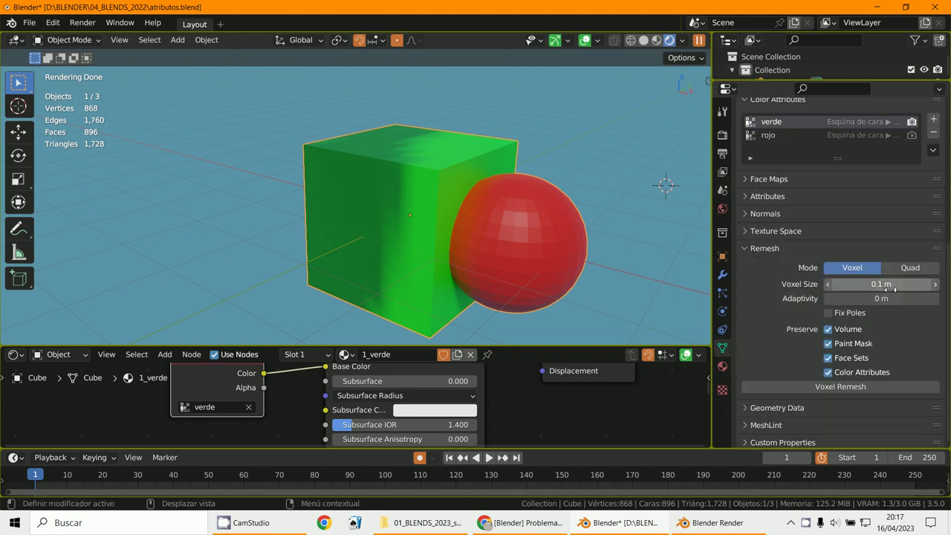
click(828, 345)
click(828, 360)
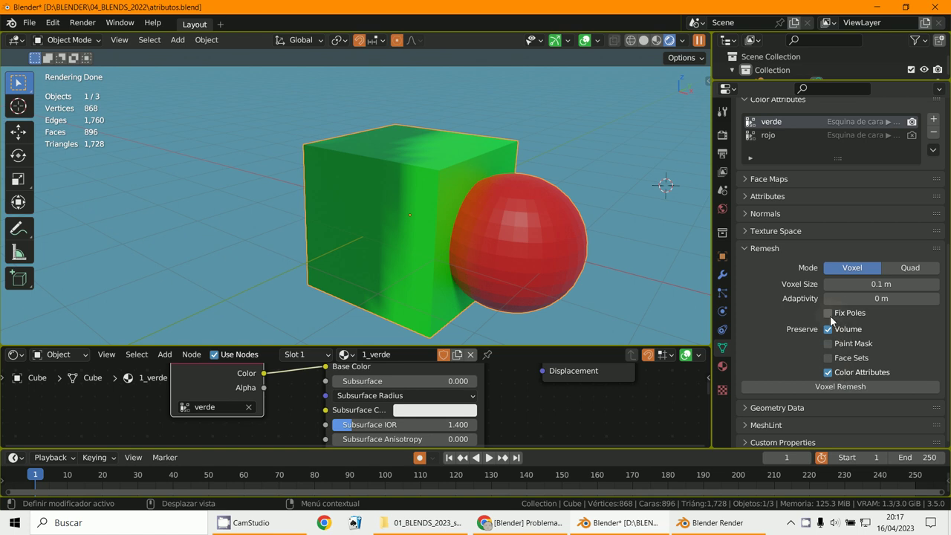
click(828, 392)
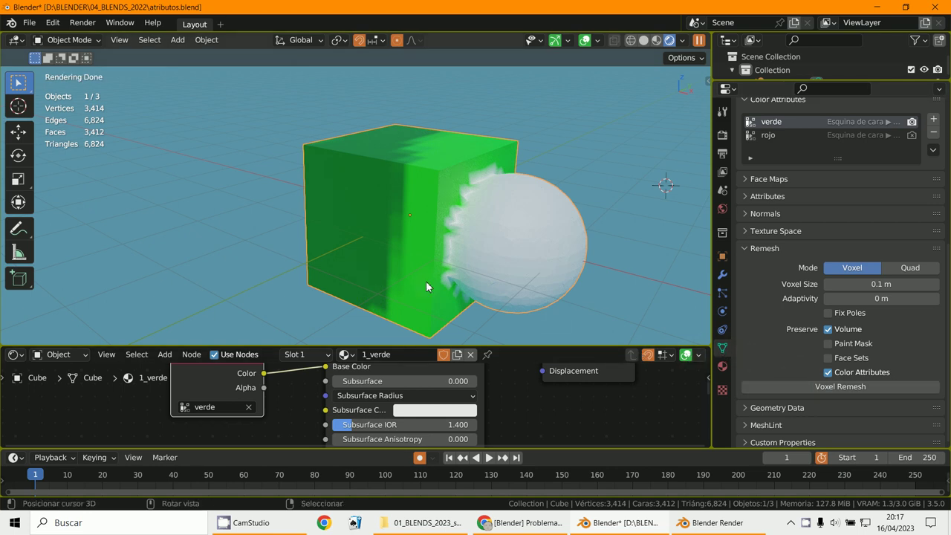
- Enlarge the node editor and compare which color attribute feeds the base colour in materials 1_verde and 2_rojo
scroll(418, 274, down, 3)
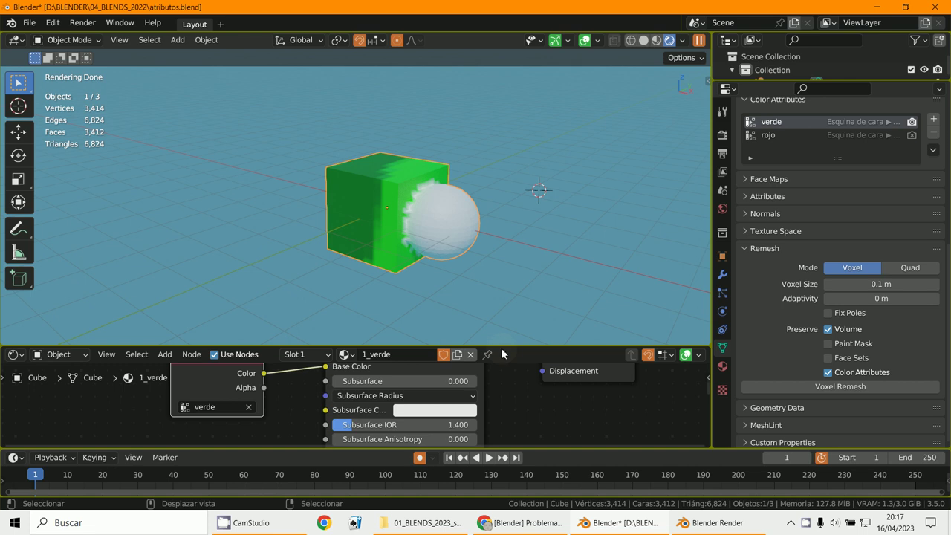
drag(500, 347, 508, 221)
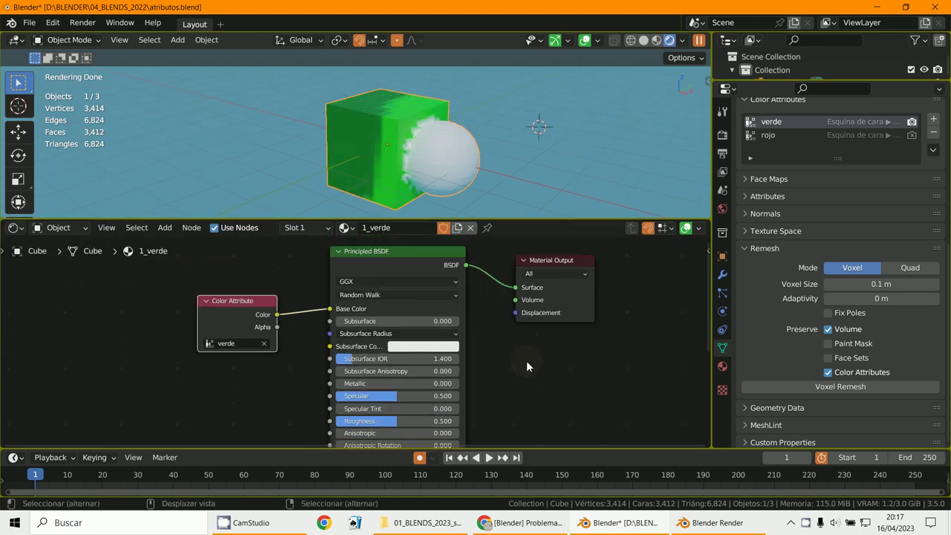
click(723, 365)
scroll(765, 302, up, 8)
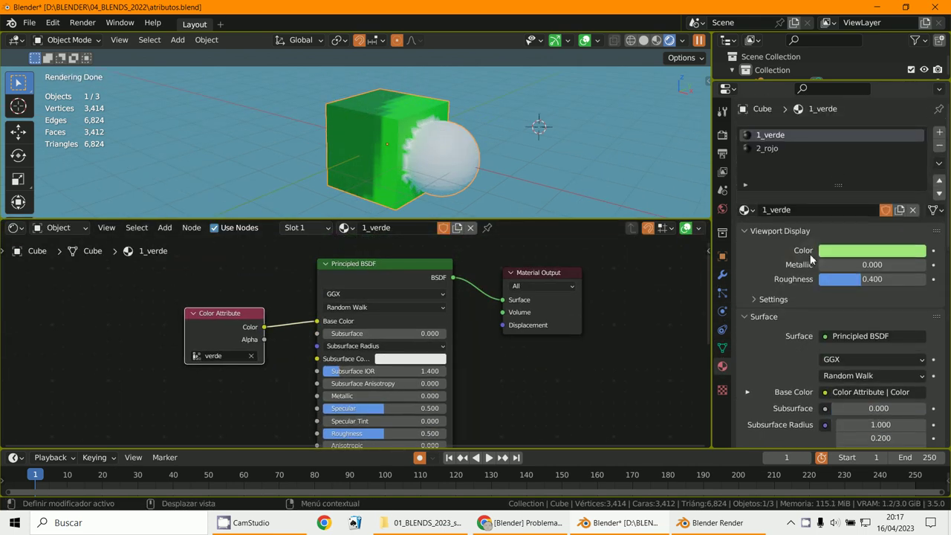
click(767, 149)
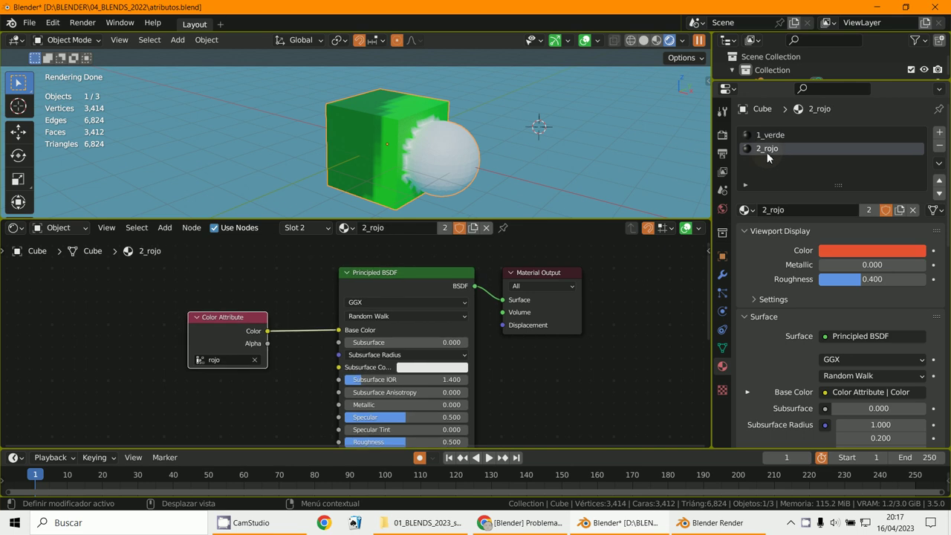
click(771, 138)
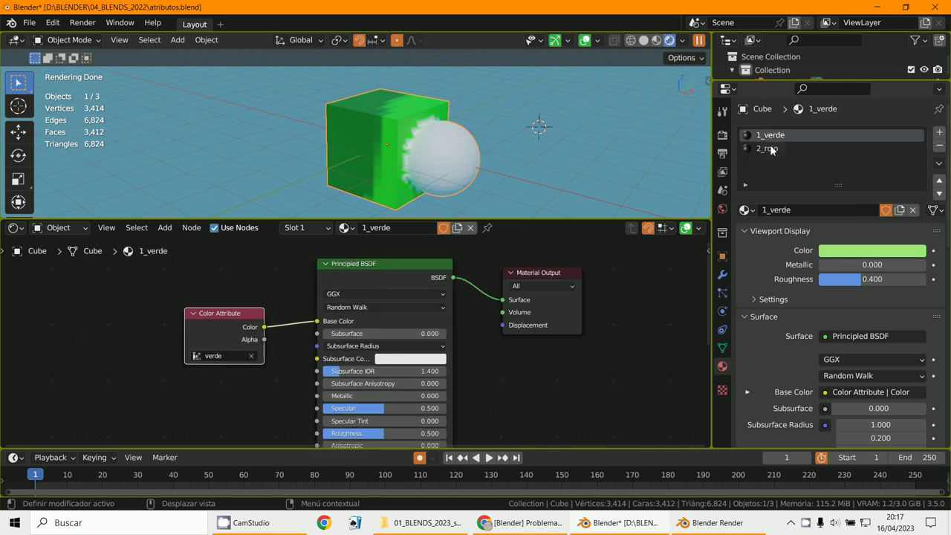
click(768, 148)
- Try making rojo the active and render color attribute, examining the object in Material Preview shading
click(722, 347)
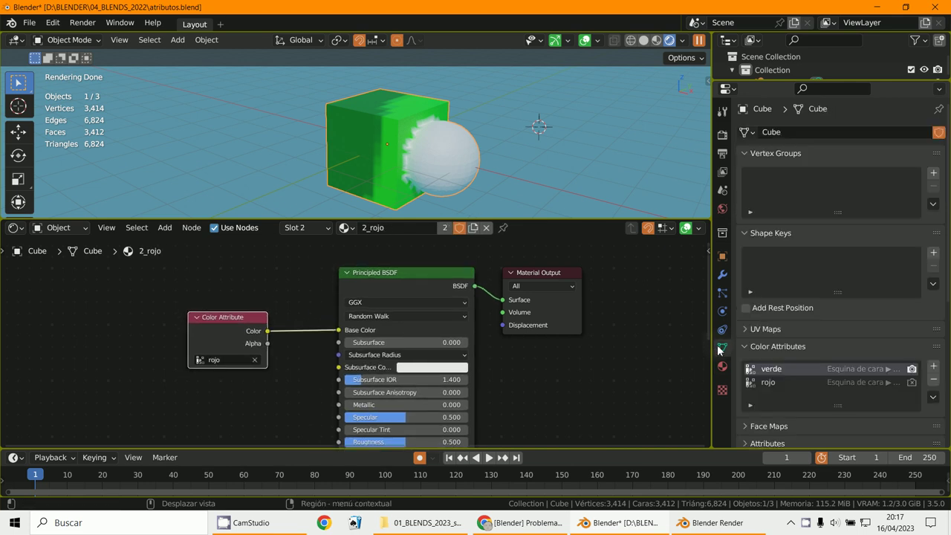
scroll(783, 327, down, 3)
click(770, 305)
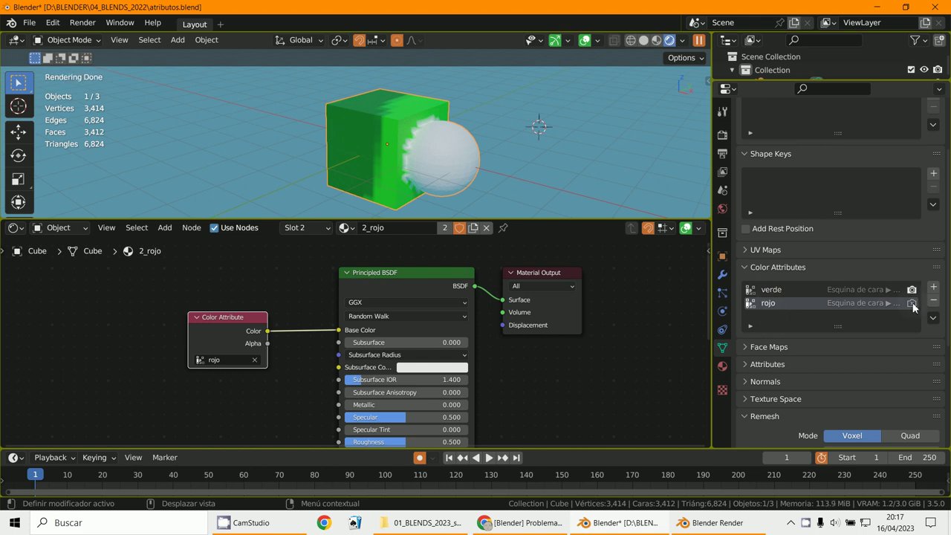
click(912, 304)
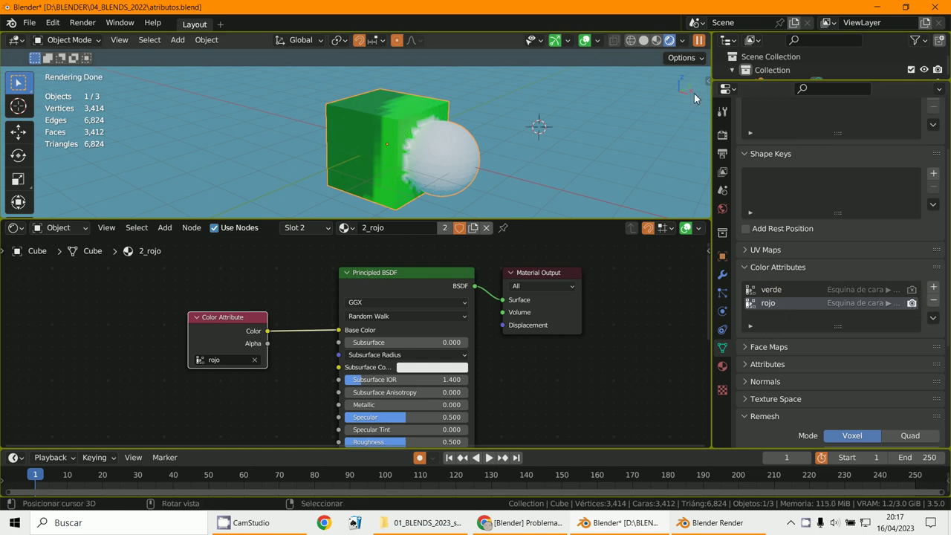
click(658, 42)
scroll(474, 179, up, 3)
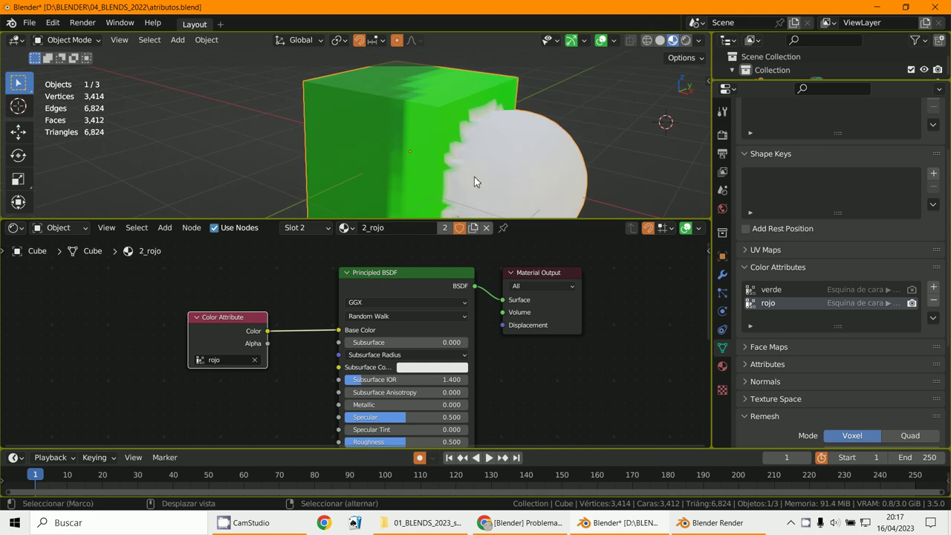
scroll(449, 171, down, 1)
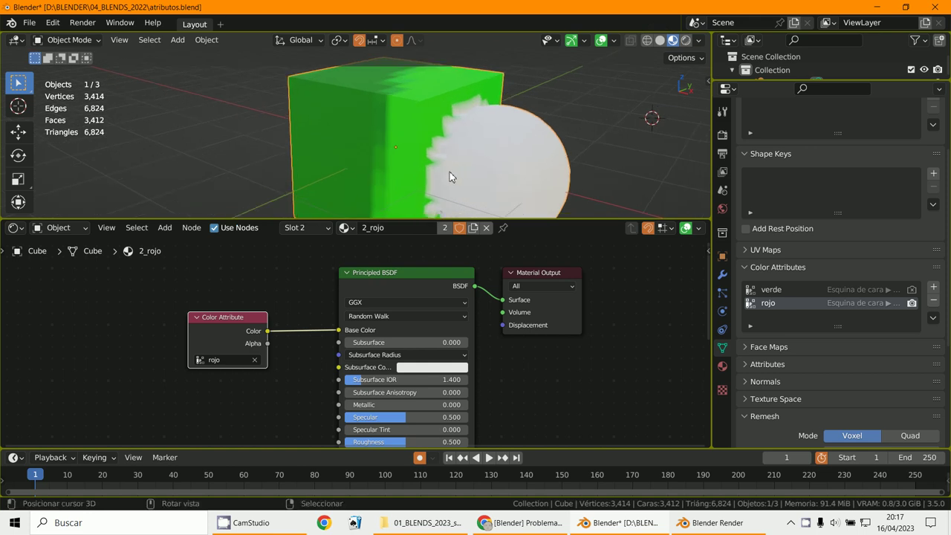
- Set the subsurface color of the 2_rojo material's Principled BSDF to red
click(420, 369)
click(450, 284)
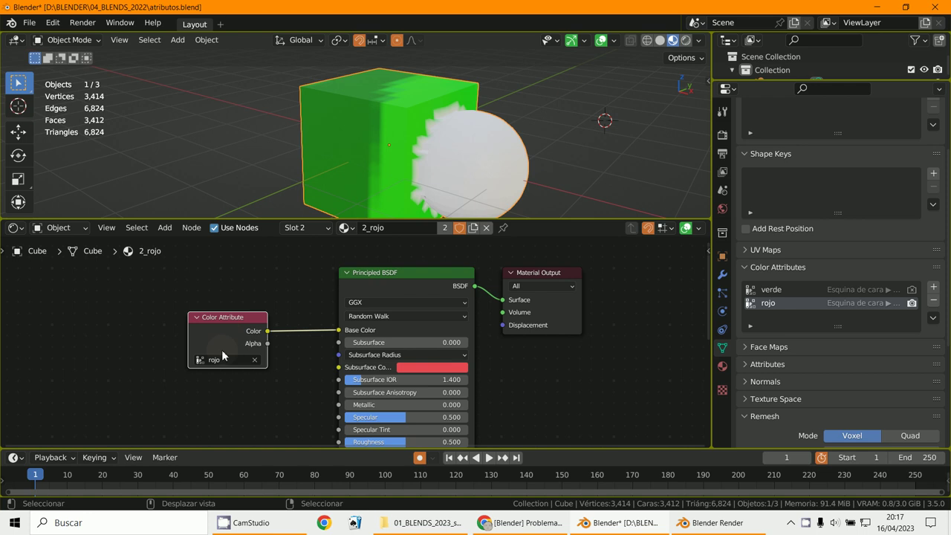
- With verde as the active render color attribute and Rendered viewport shading, render the object as an image and close the result
click(819, 292)
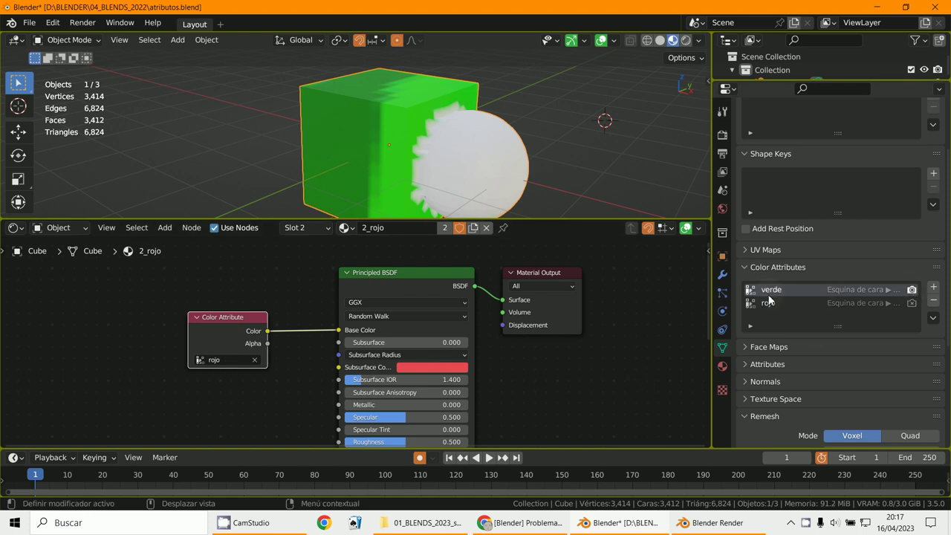
click(659, 40)
click(684, 41)
click(570, 145)
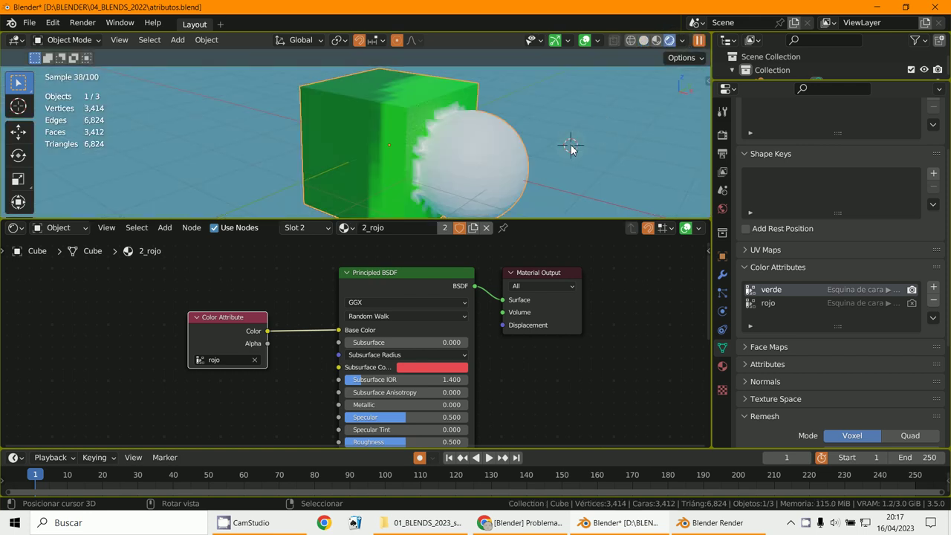
key(F12)
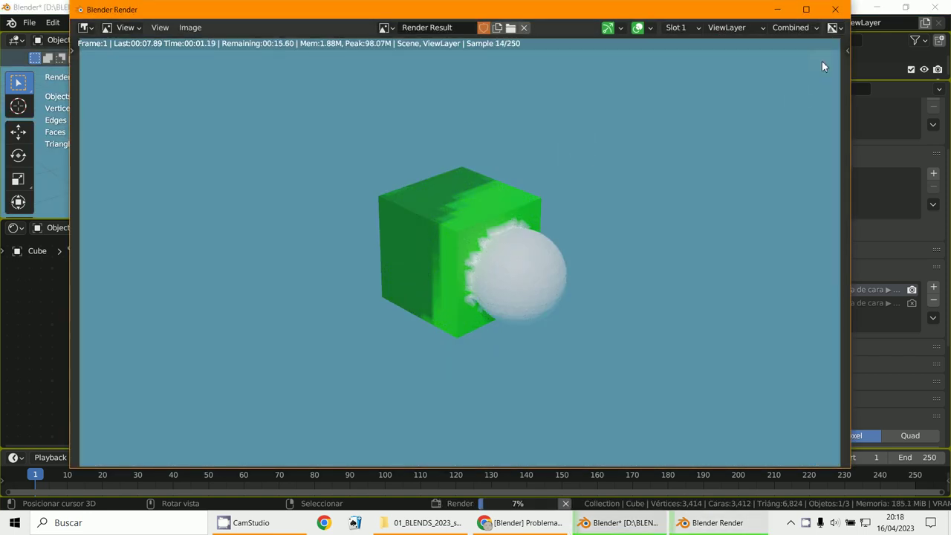
click(835, 9)
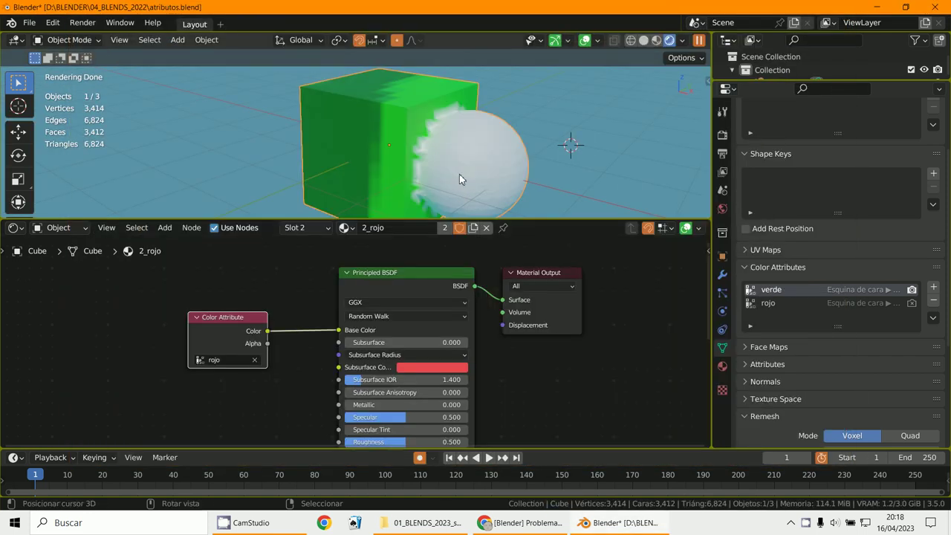
- Enlarge the 3D viewport by shrinking the node editor and switch the joined object to Vertex Paint mode
middle_drag(475, 180, 480, 166)
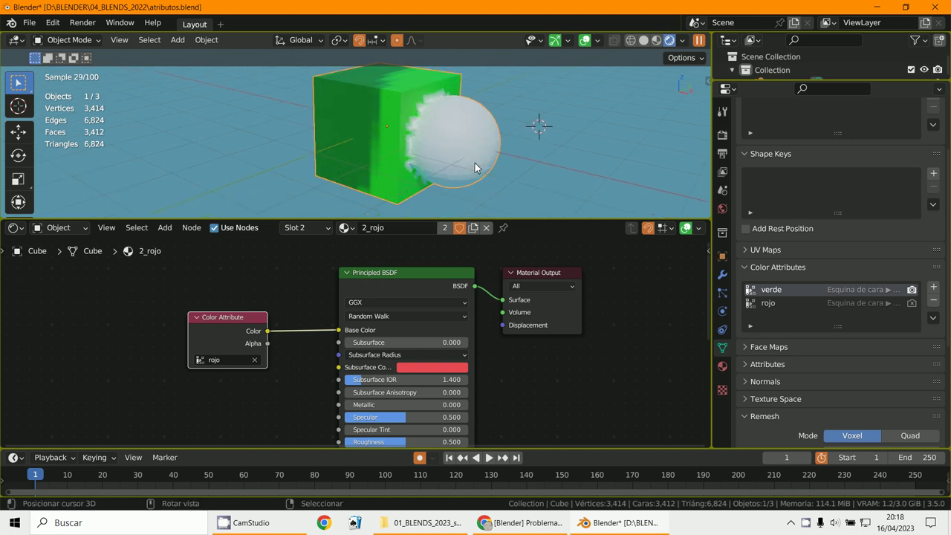
drag(517, 221, 518, 384)
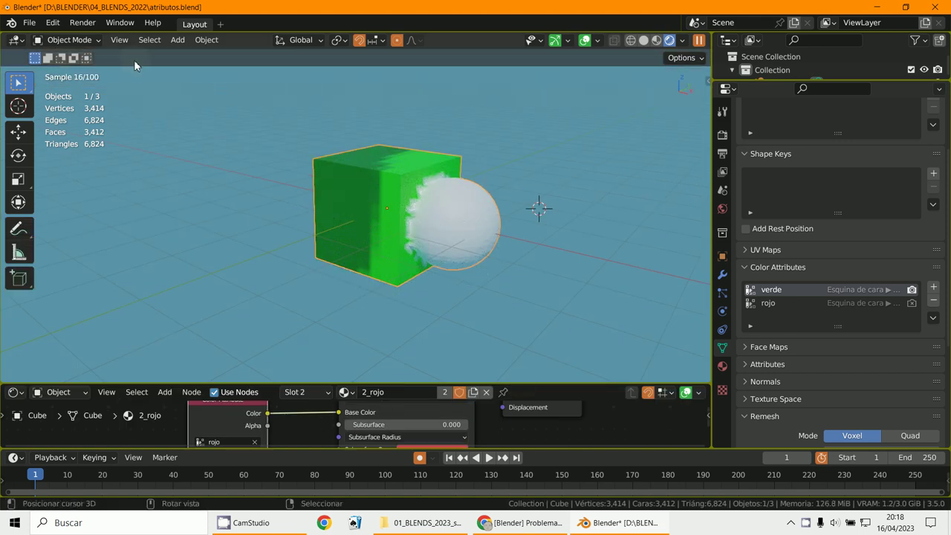
click(73, 40)
click(65, 98)
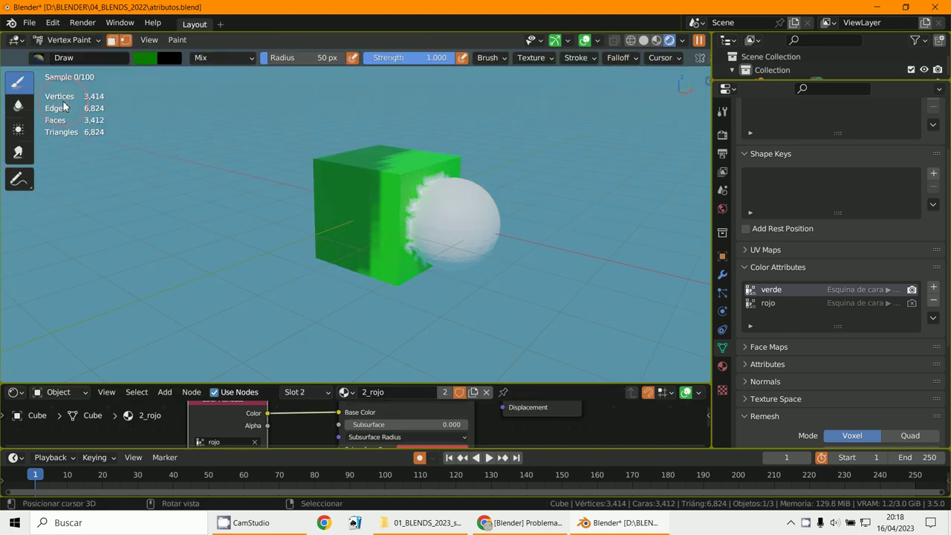
- Set the brush color to dark red with hue 0.002 and paint a patch on the front of the sphere
click(156, 58)
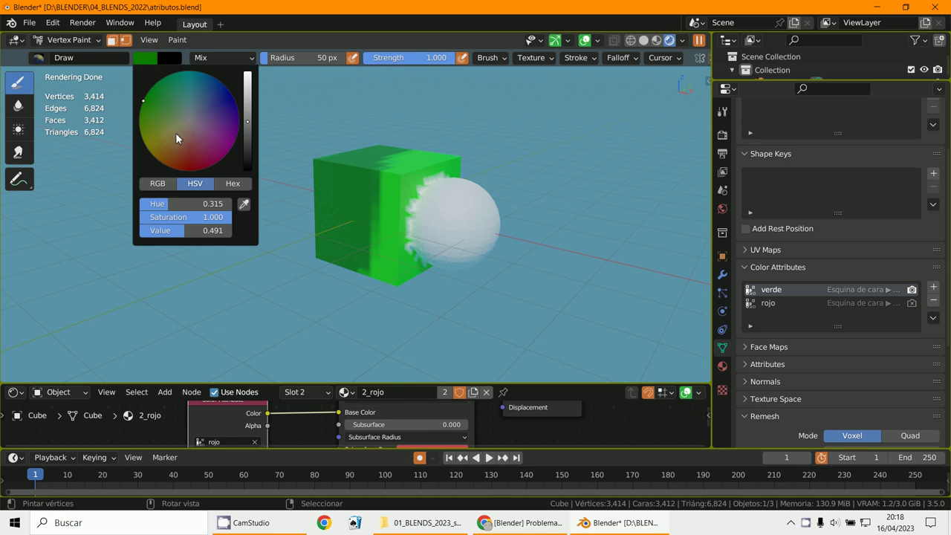
click(190, 167)
mouse_move(461, 215)
mouse_down()
mouse_move(438, 216)
mouse_move(450, 212)
mouse_up()
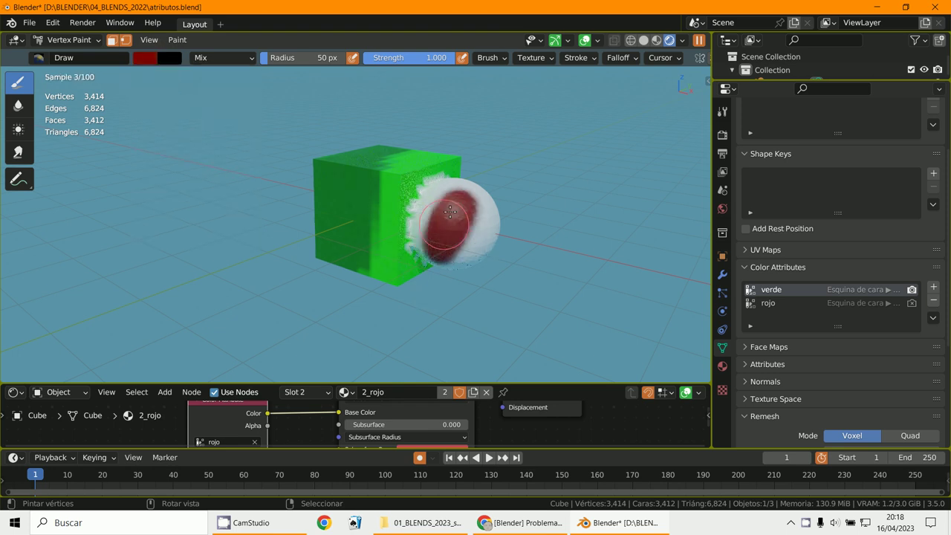
- Brighten the red brush color and paint the side of the sphere nearest the cube
click(148, 58)
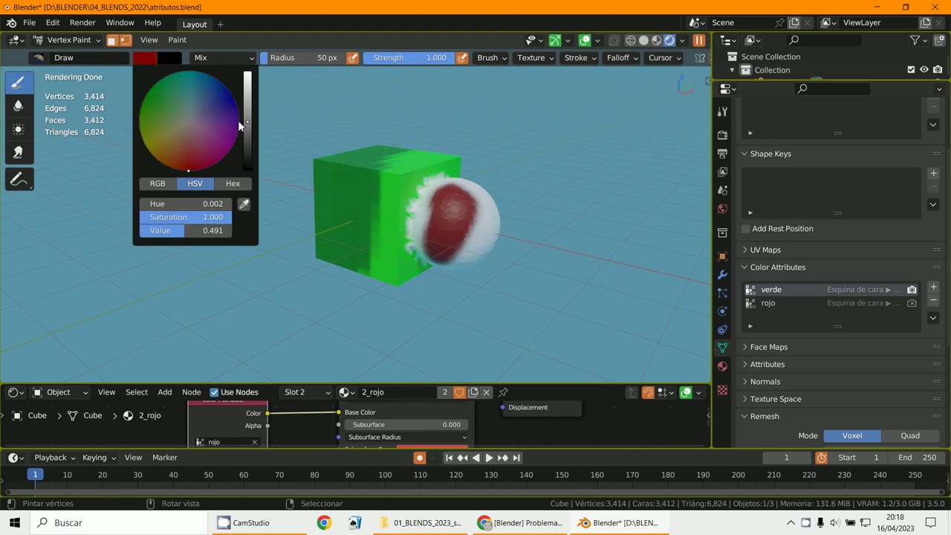
drag(249, 127, 248, 76)
scroll(626, 263, up, 3)
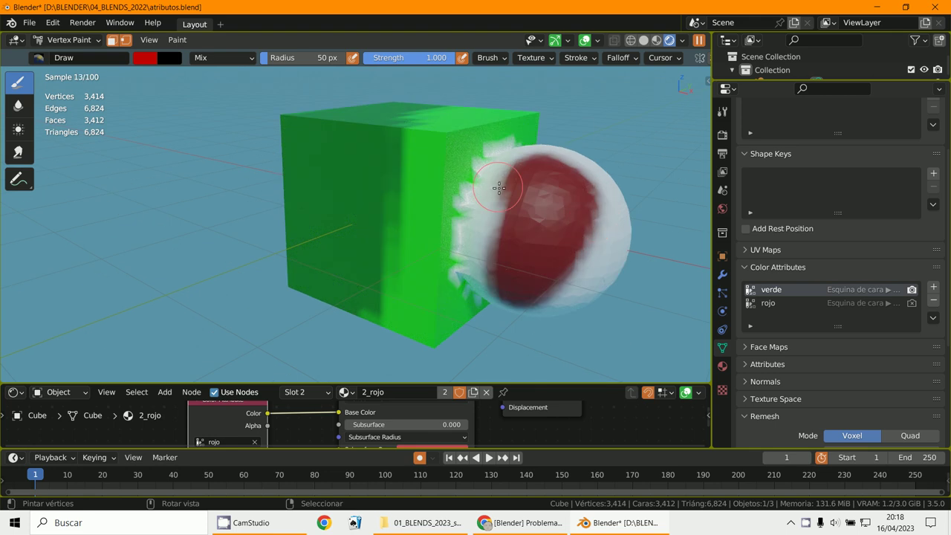
mouse_move(499, 188)
mouse_down()
mouse_move(471, 241)
mouse_move(484, 298)
mouse_move(520, 180)
mouse_move(526, 220)
mouse_up()
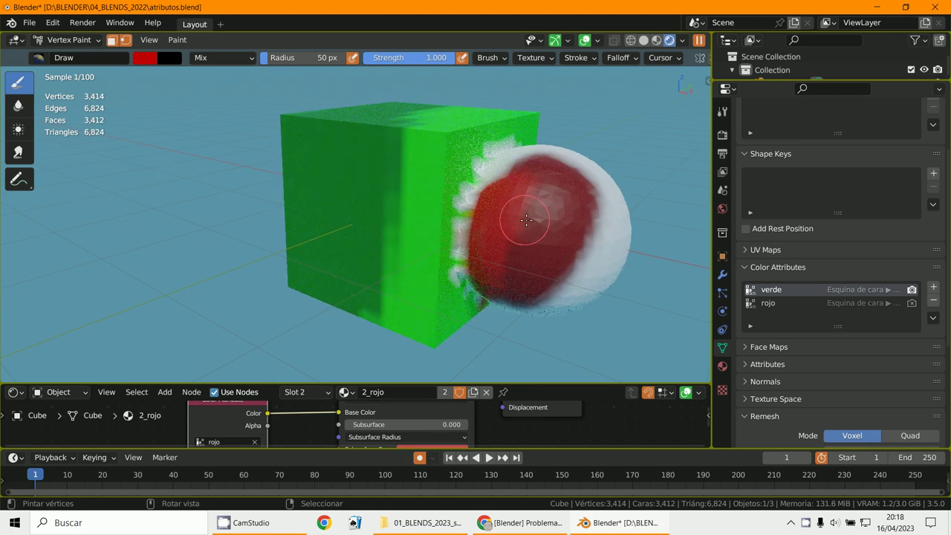
- Paint the remaining white areas of the sphere red, including its far side and underside
middle_drag(525, 220, 483, 271)
mouse_move(483, 272)
mouse_down()
mouse_move(534, 226)
mouse_move(501, 236)
mouse_move(467, 294)
mouse_move(476, 312)
mouse_up()
middle_drag(475, 312, 423, 252)
scroll(423, 253, down, 3)
mouse_move(423, 253)
mouse_down()
mouse_move(360, 264)
mouse_move(375, 257)
mouse_move(326, 249)
mouse_move(334, 290)
mouse_move(349, 282)
mouse_move(361, 306)
mouse_move(349, 315)
mouse_move(356, 312)
mouse_up()
middle_drag(356, 312, 401, 245)
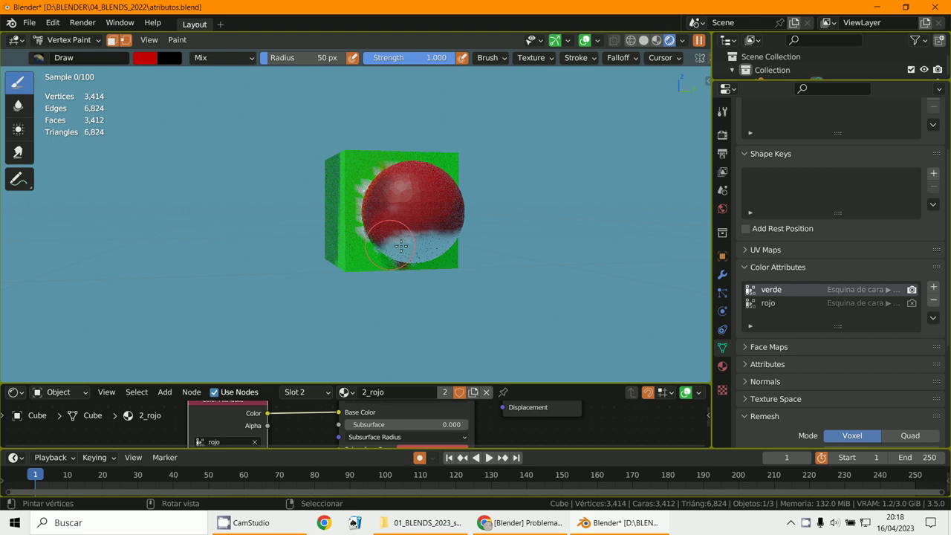
mouse_move(401, 245)
mouse_down()
mouse_move(432, 219)
mouse_move(416, 241)
mouse_up()
middle_drag(416, 241, 481, 234)
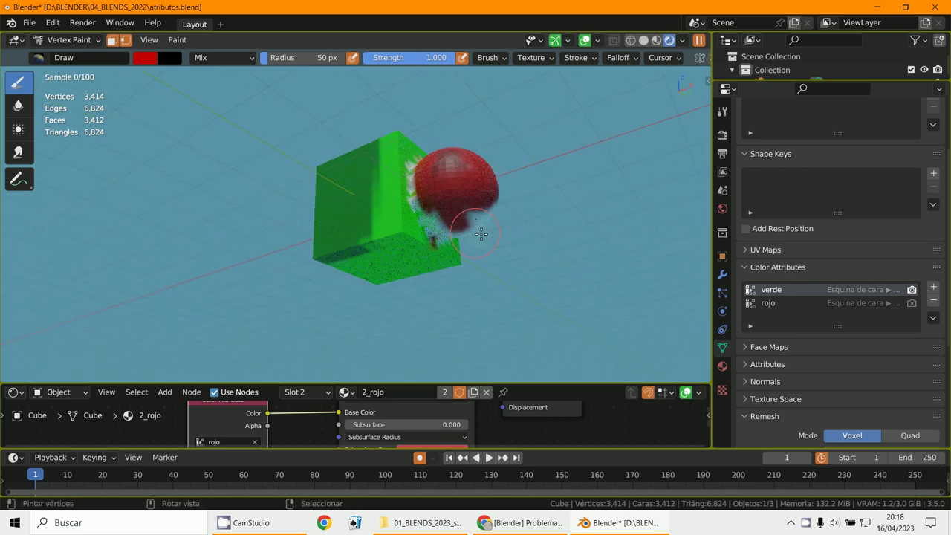
mouse_move(482, 234)
mouse_down()
mouse_move(507, 211)
mouse_move(428, 187)
mouse_move(436, 226)
mouse_move(463, 237)
mouse_move(479, 212)
mouse_up()
- Paint a red stroke along the white seam where the sphere meets the cube
mouse_move(479, 212)
middle_down()
mouse_move(456, 287)
mouse_move(435, 271)
middle_up()
scroll(416, 238, up, 3)
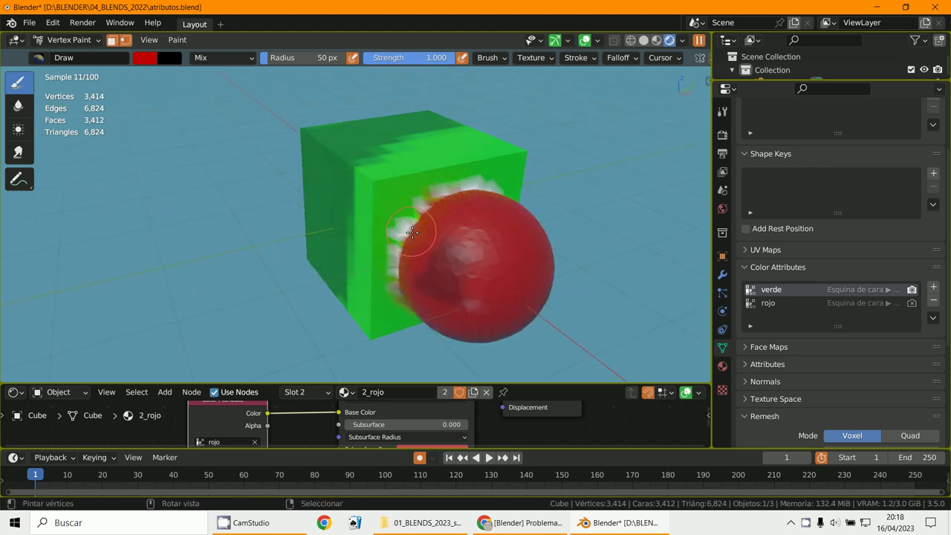
mouse_move(412, 233)
mouse_down()
mouse_move(401, 277)
mouse_move(455, 223)
mouse_up()
scroll(454, 222, down, 2)
mouse_move(455, 223)
middle_down()
mouse_move(556, 210)
mouse_move(557, 223)
middle_up()
click(241, 522)
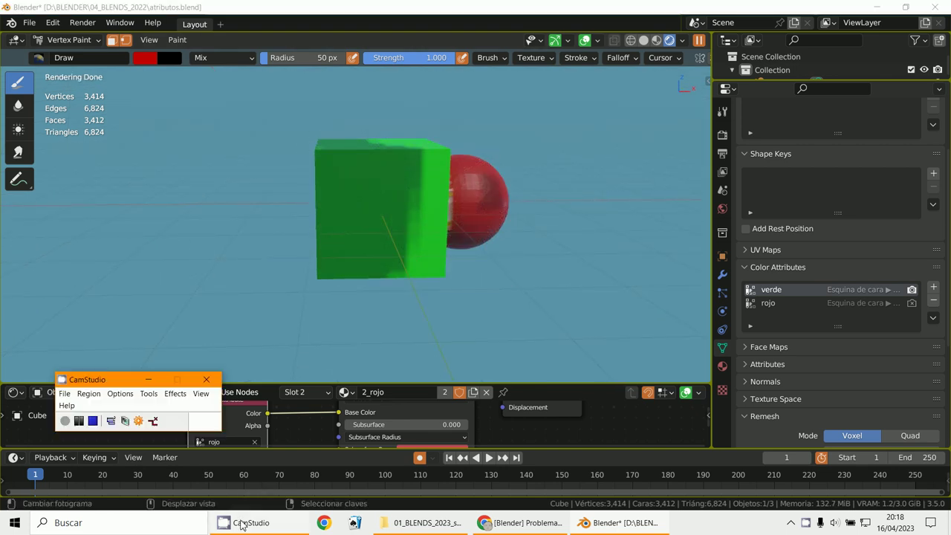